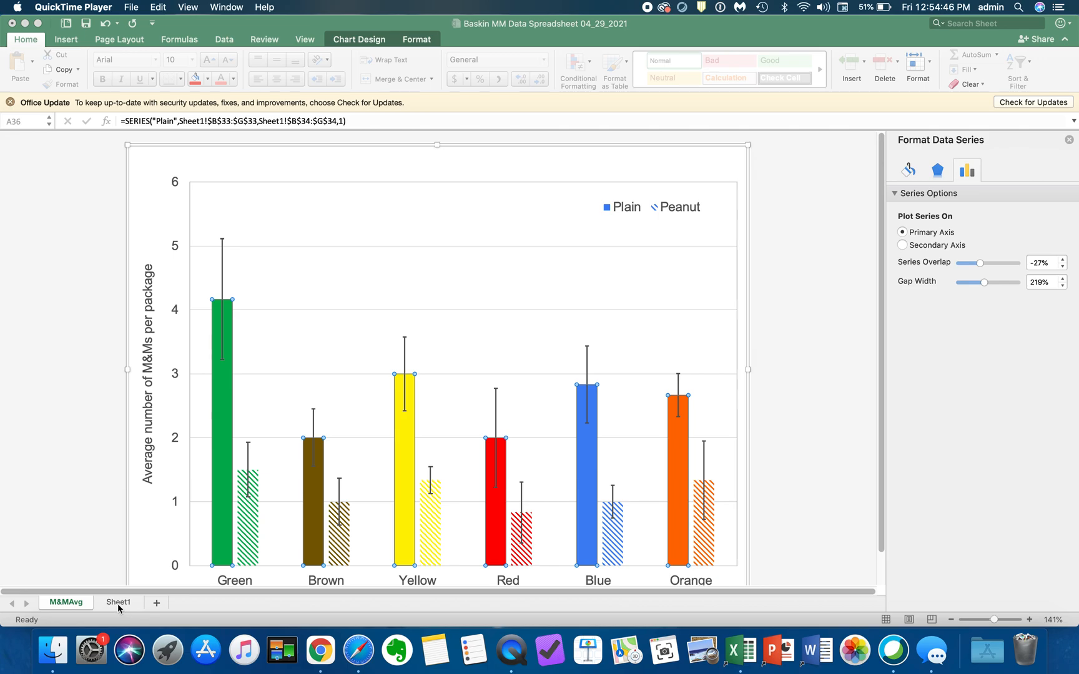
On Sheet1, enter the regular M&M packages' average number per pack, 16, in cell H34 of the Plain row
click(118, 606)
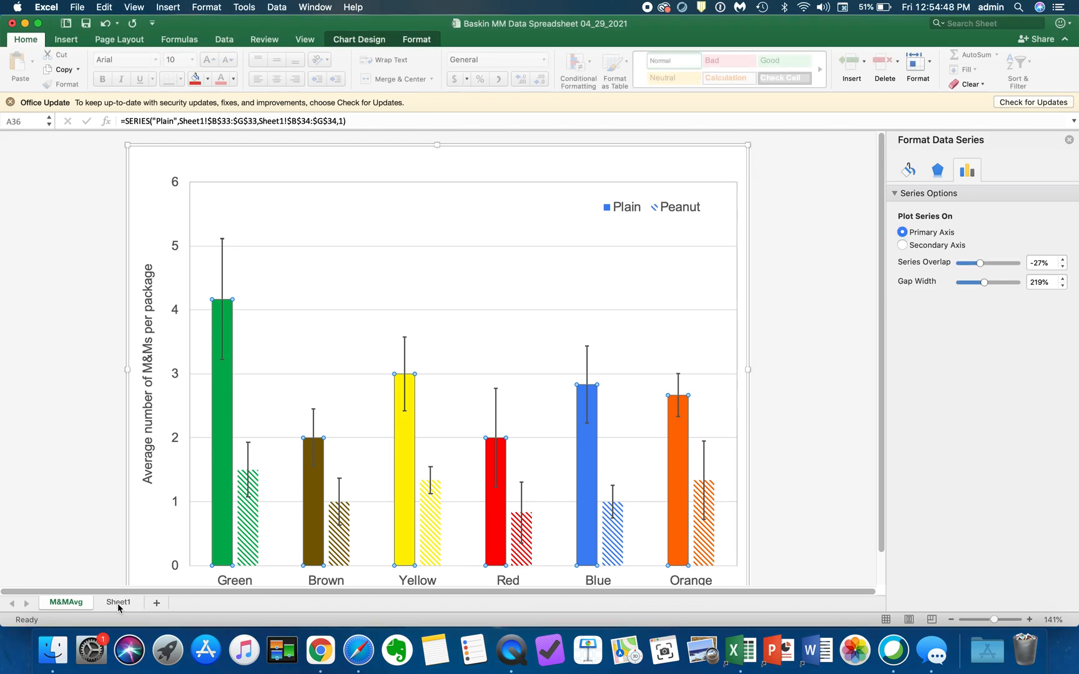
click(119, 603)
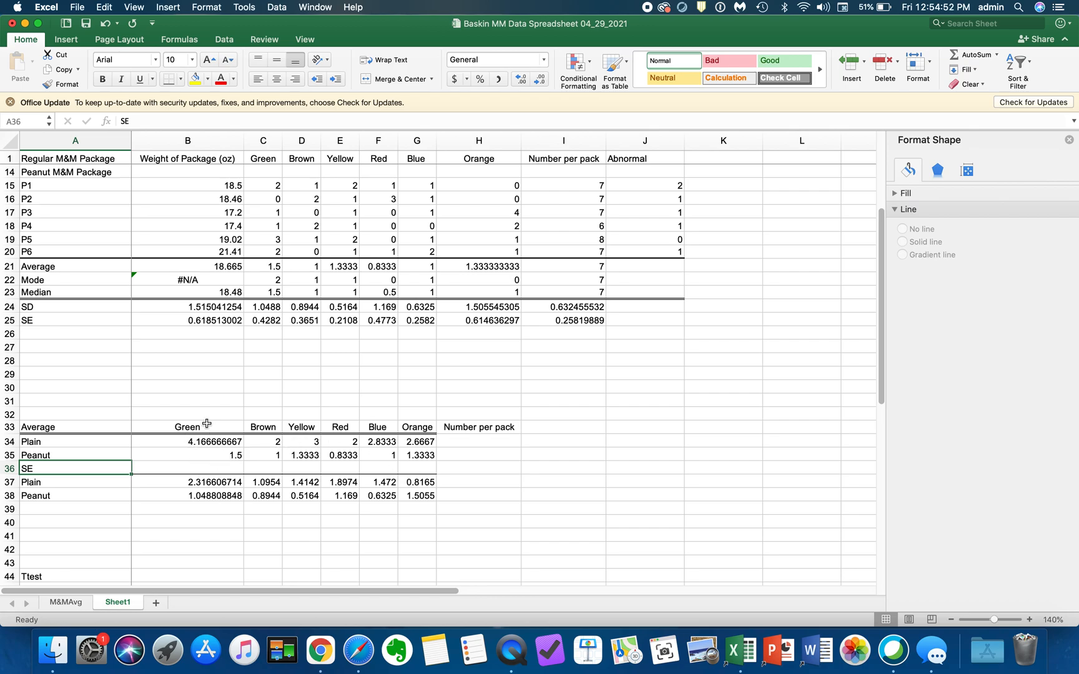
click(550, 160)
click(469, 426)
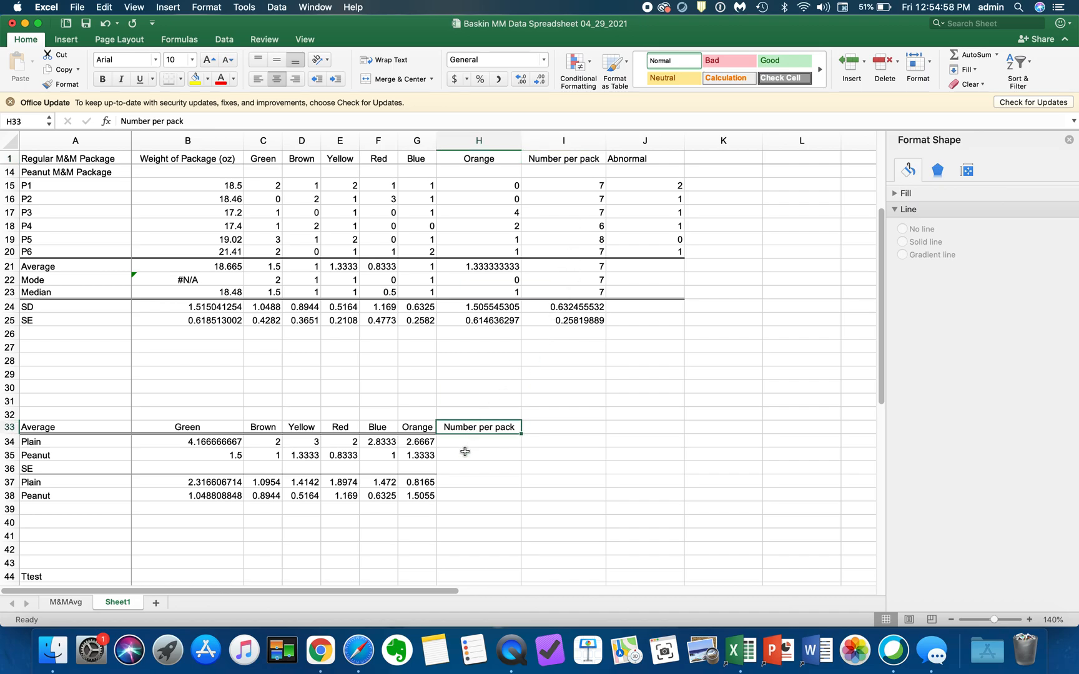
scroll(520, 354, up, 5)
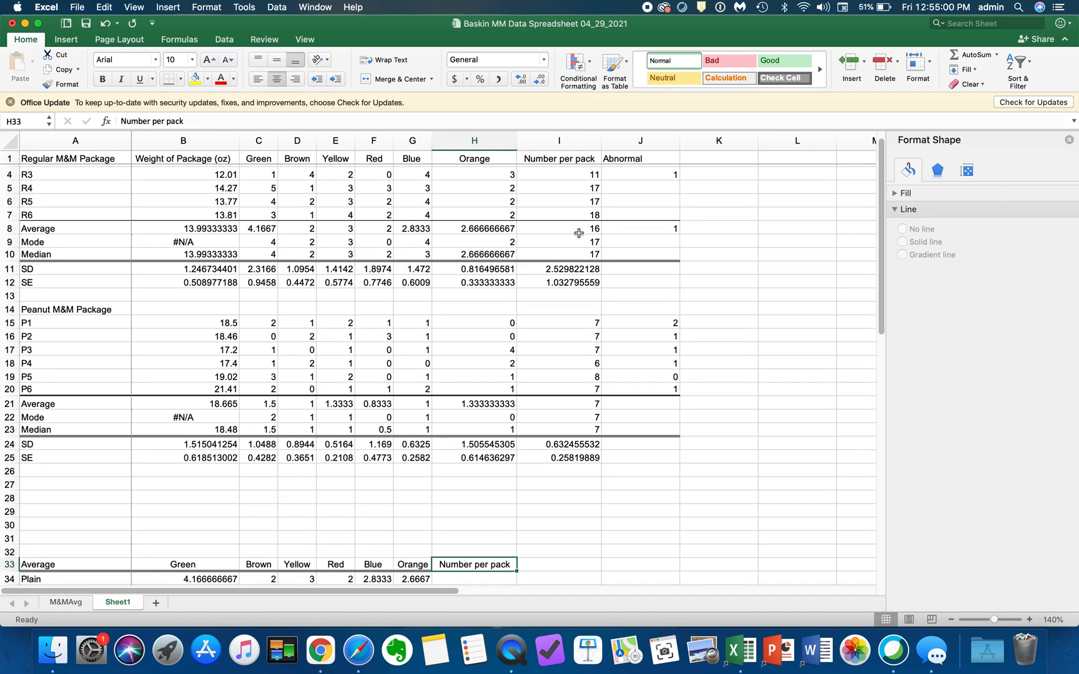
click(579, 229)
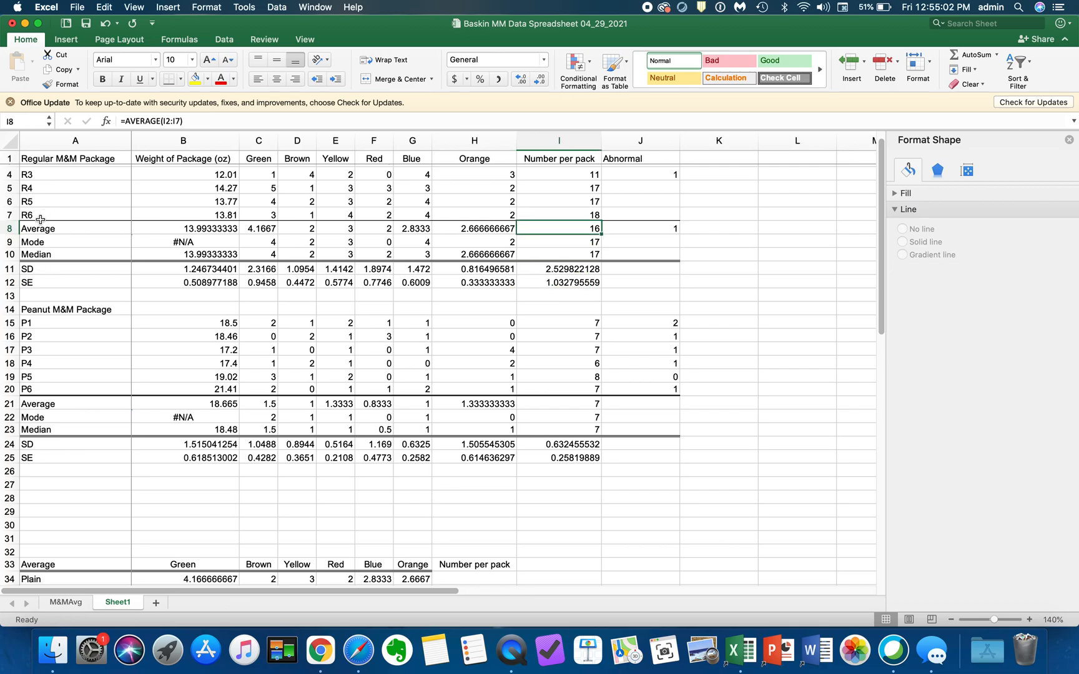
click(14, 228)
scroll(484, 562, down, 5)
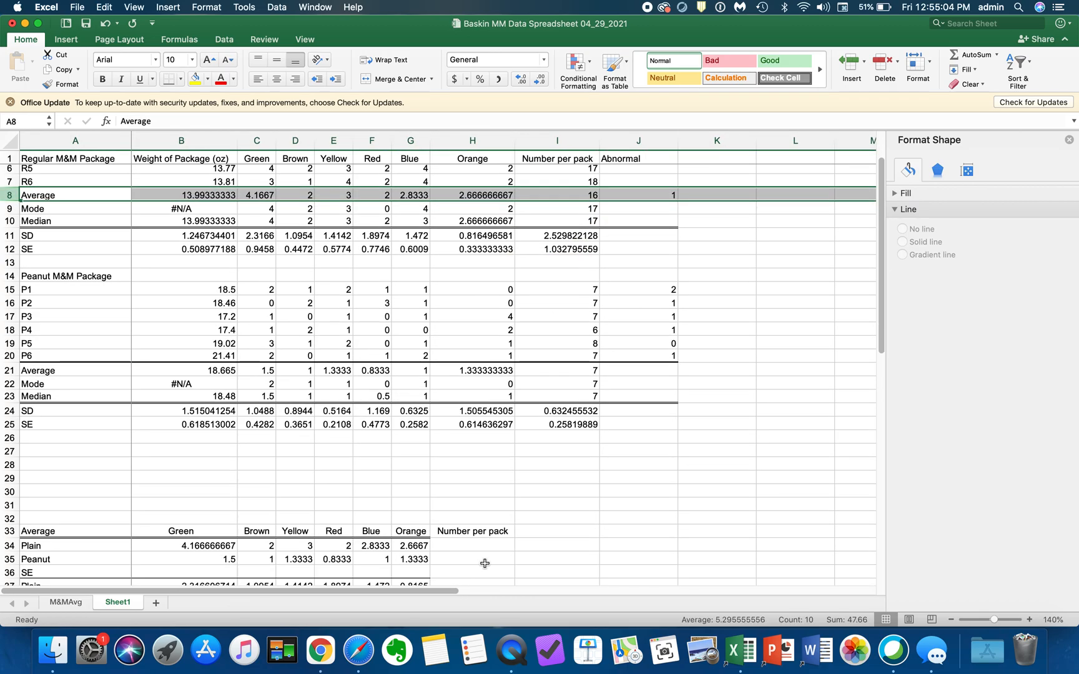
click(454, 513)
text(16)
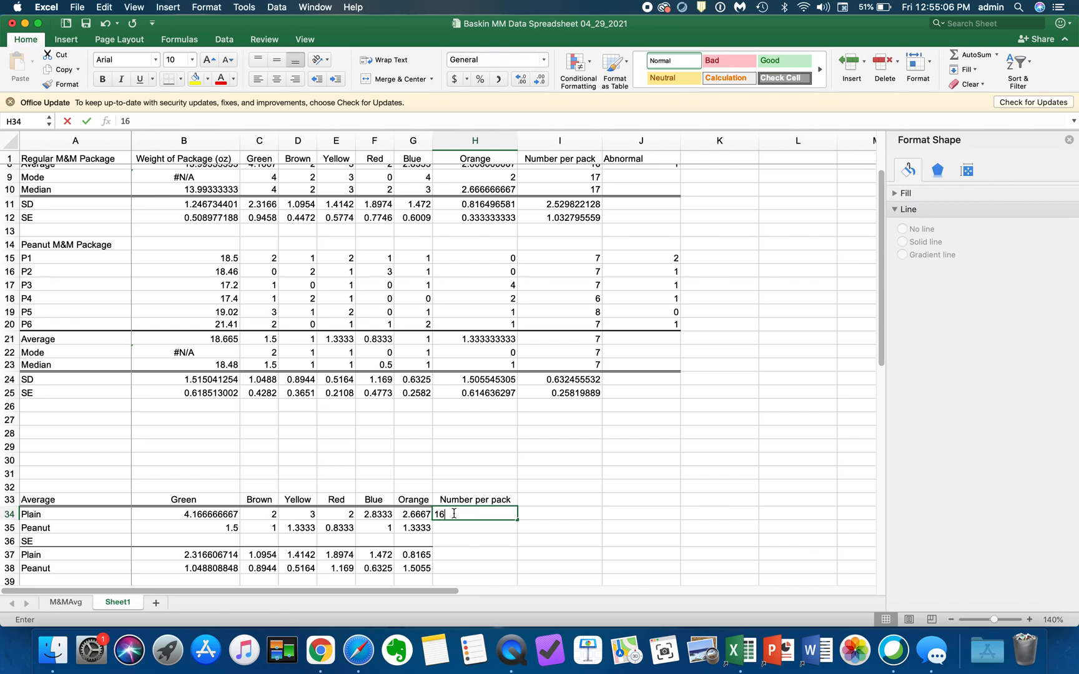
Enter the peanut packages' average number per pack, 7, in cell H35
click(588, 339)
click(465, 529)
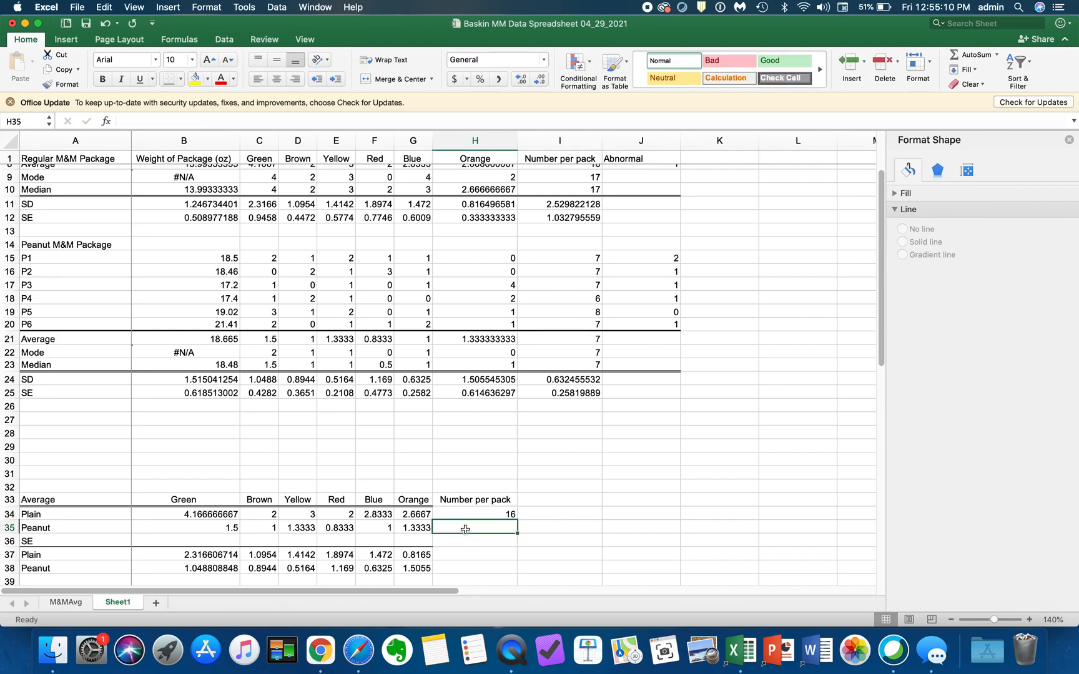
text(7)
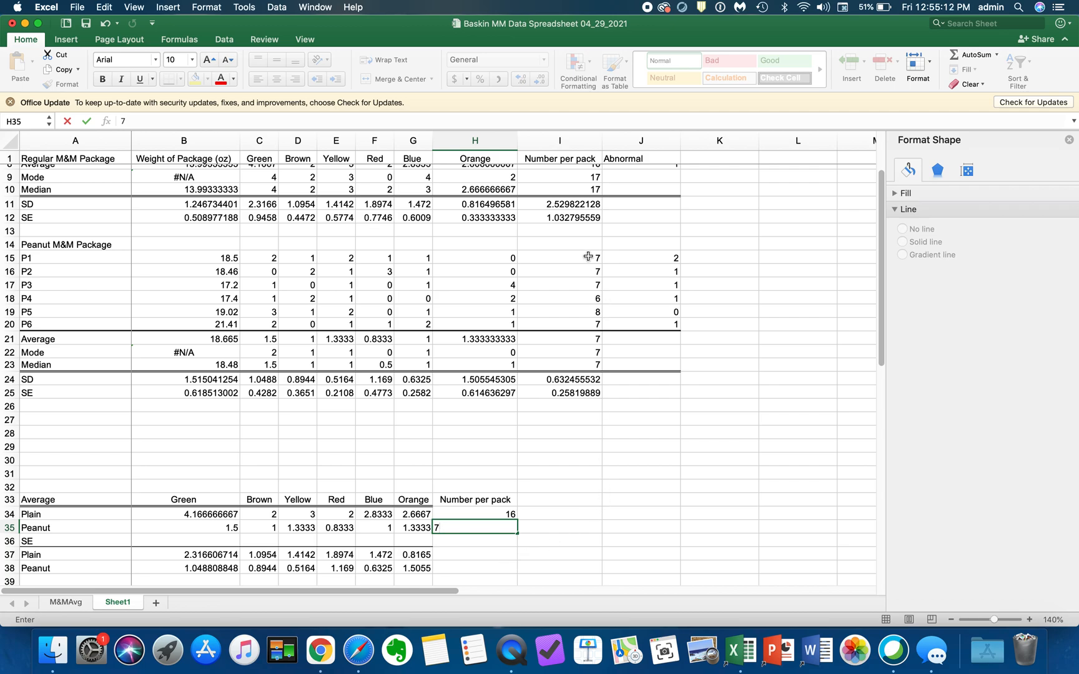
Copy the regular packages' SE for number per pack from I12 and paste it as values into H37
click(576, 218)
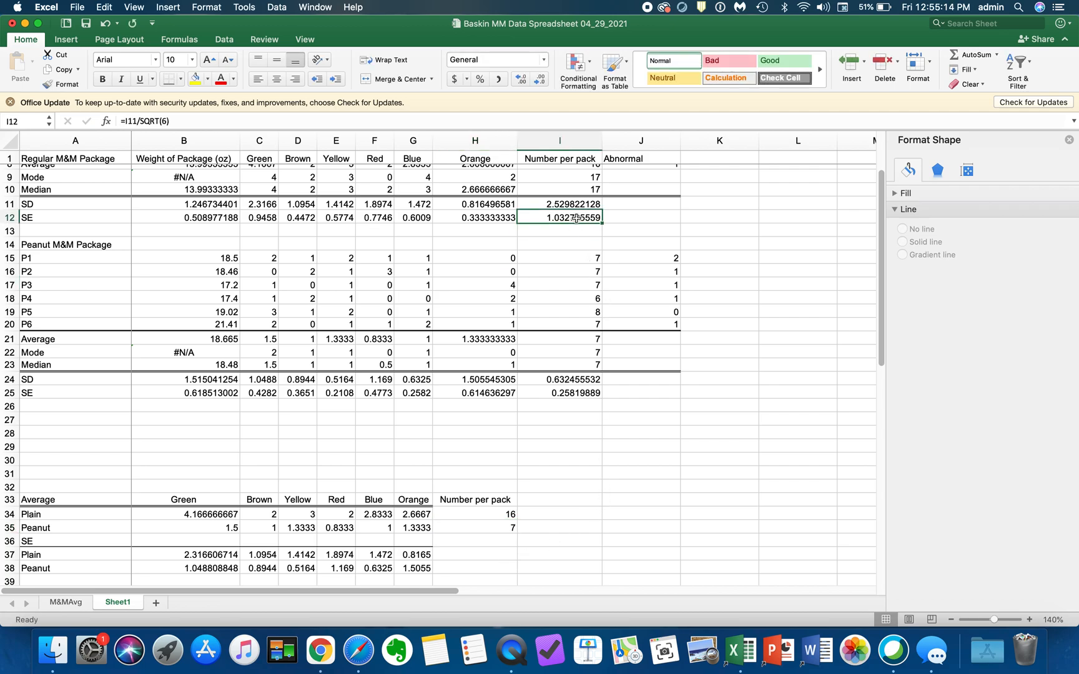
key(super+c)
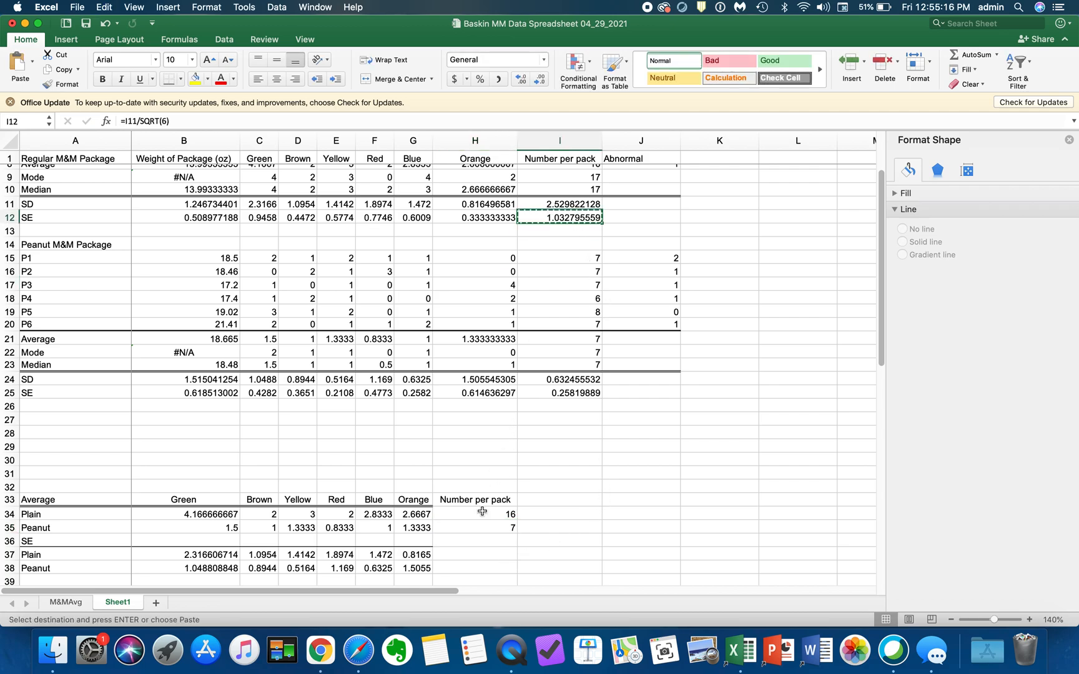
click(466, 555)
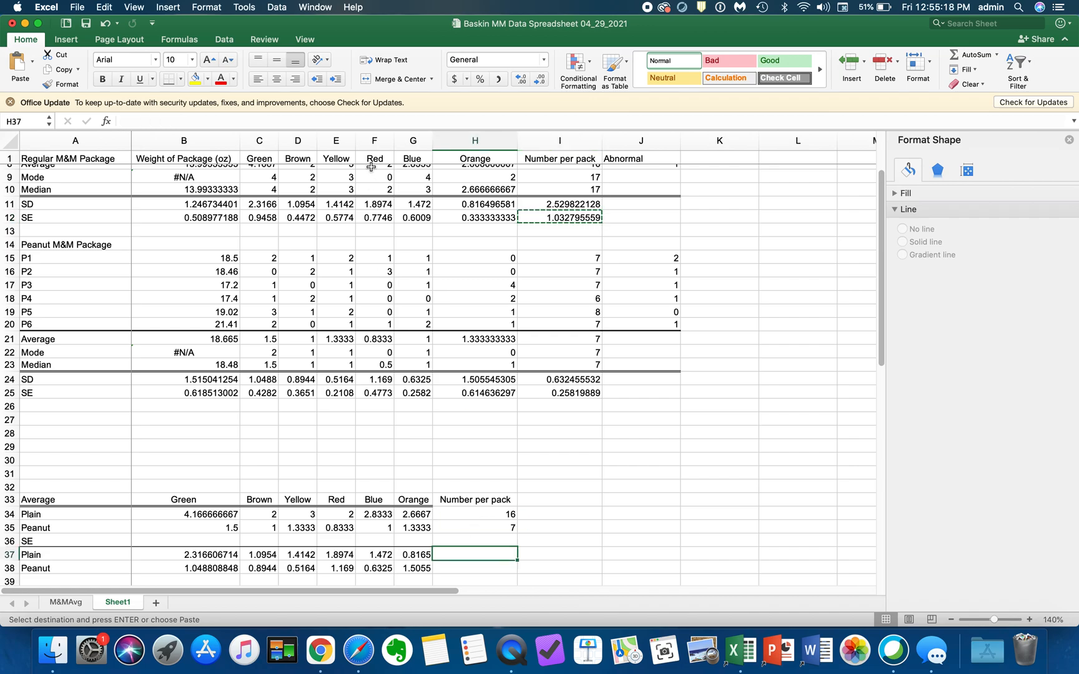
click(105, 7)
click(126, 101)
click(529, 206)
click(633, 351)
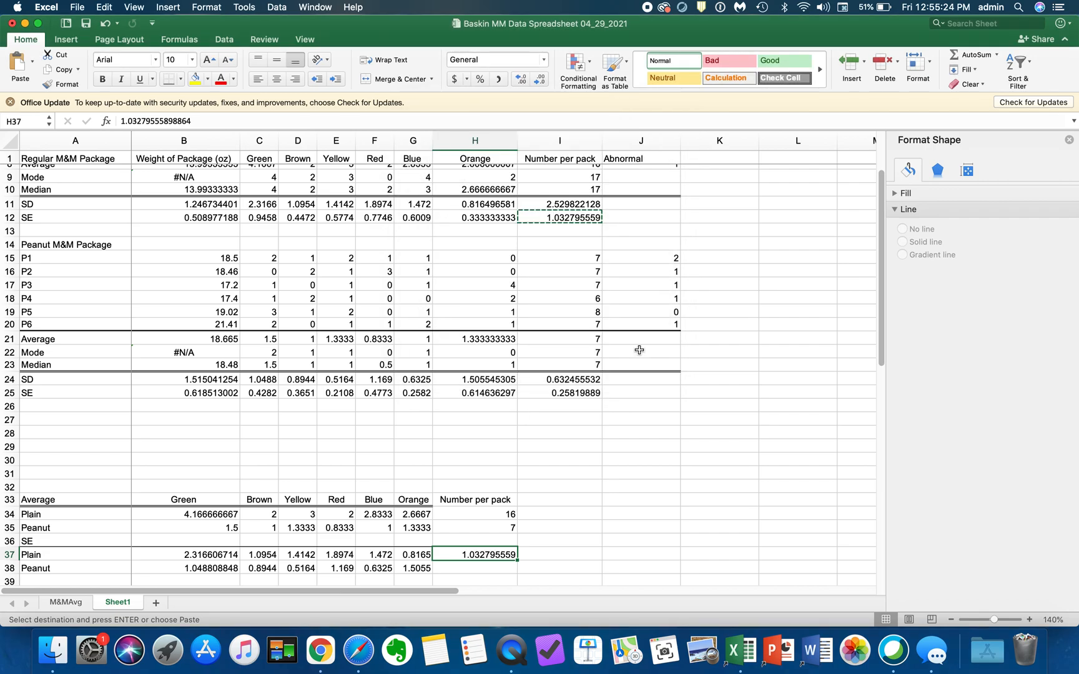
Copy the peanut packages' SE for number per pack from I25 and paste it as values into H38
click(567, 393)
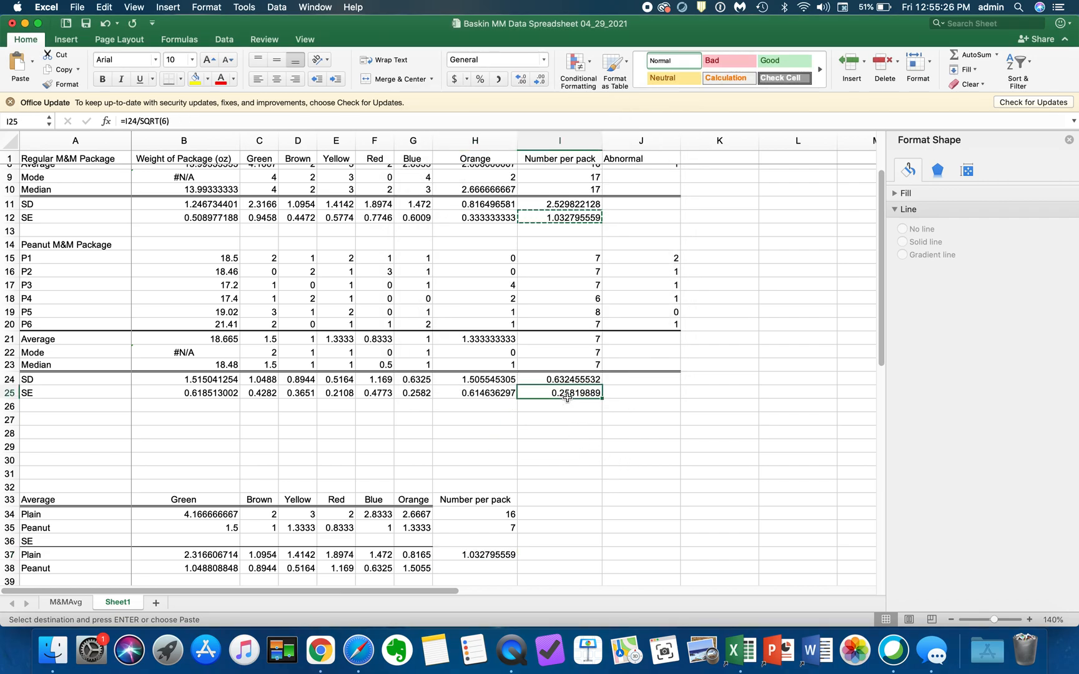
key(super+c)
click(479, 566)
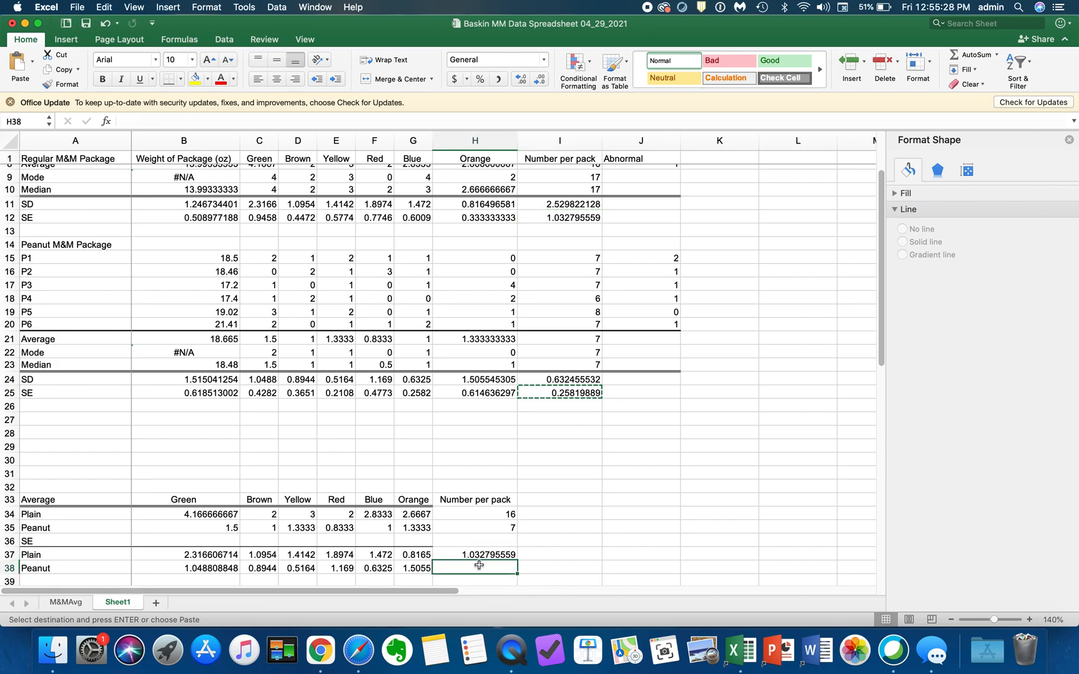
click(103, 7)
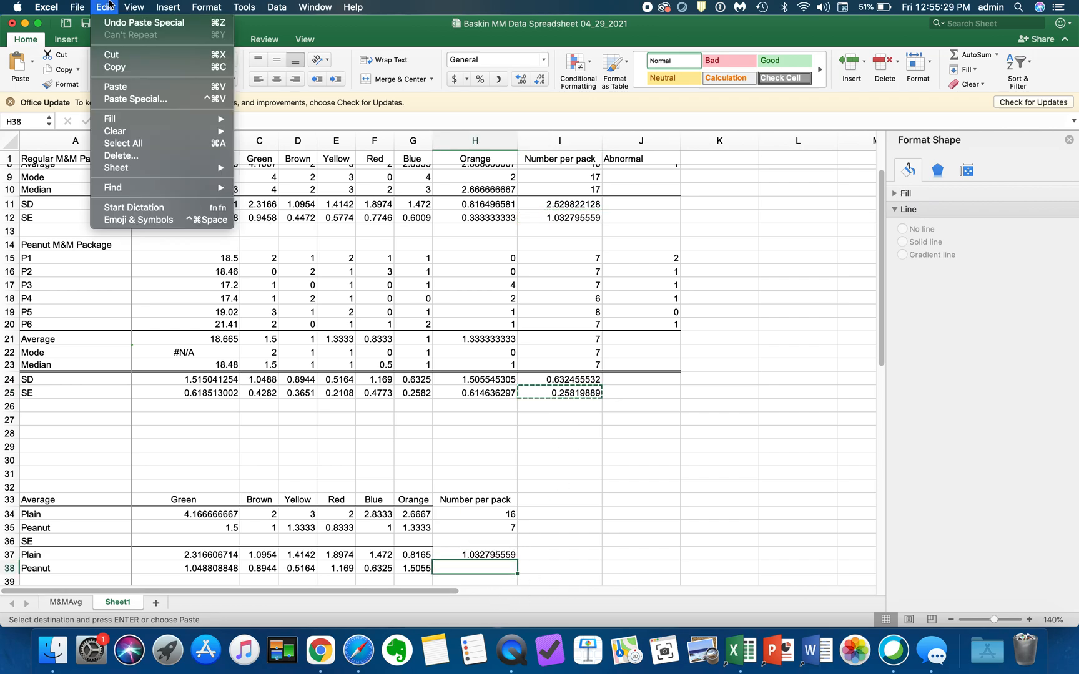
click(130, 99)
click(531, 207)
click(632, 351)
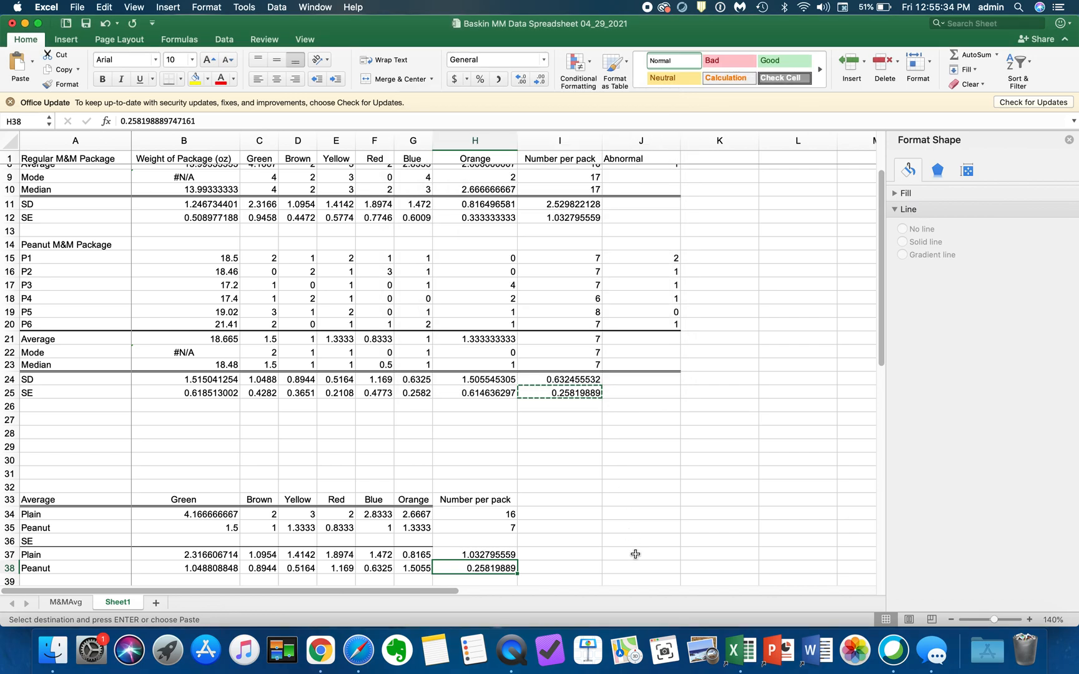
In the M&MAvg chart's data source, extend the Plain series' Y values to =Sheet1!$B$34:$H$34
click(66, 603)
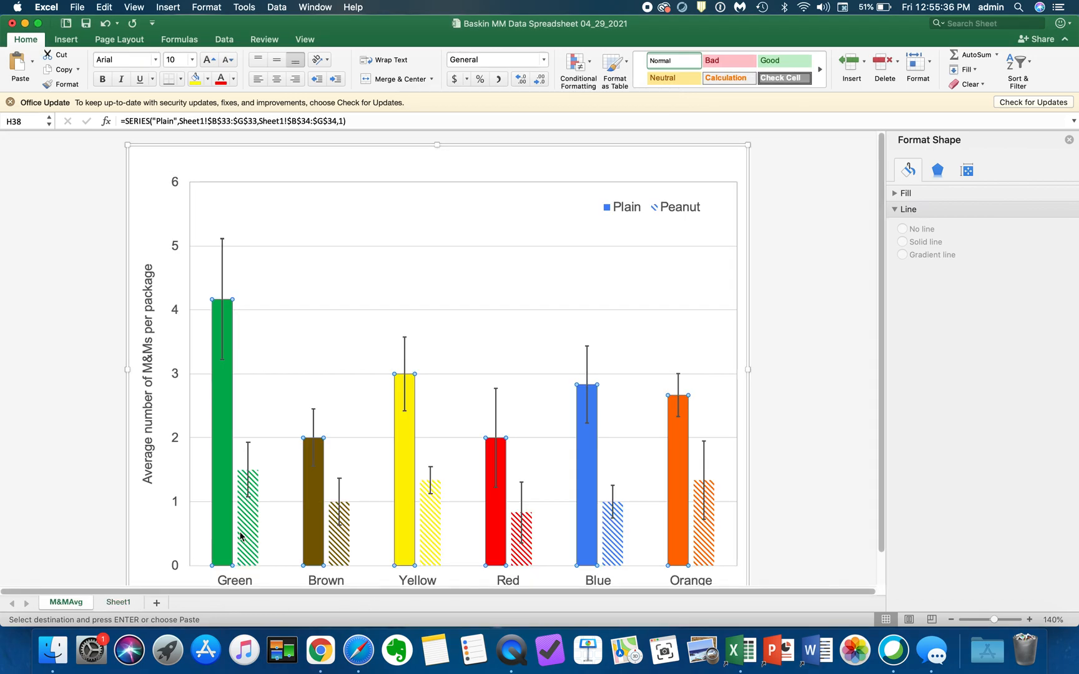
click(225, 467)
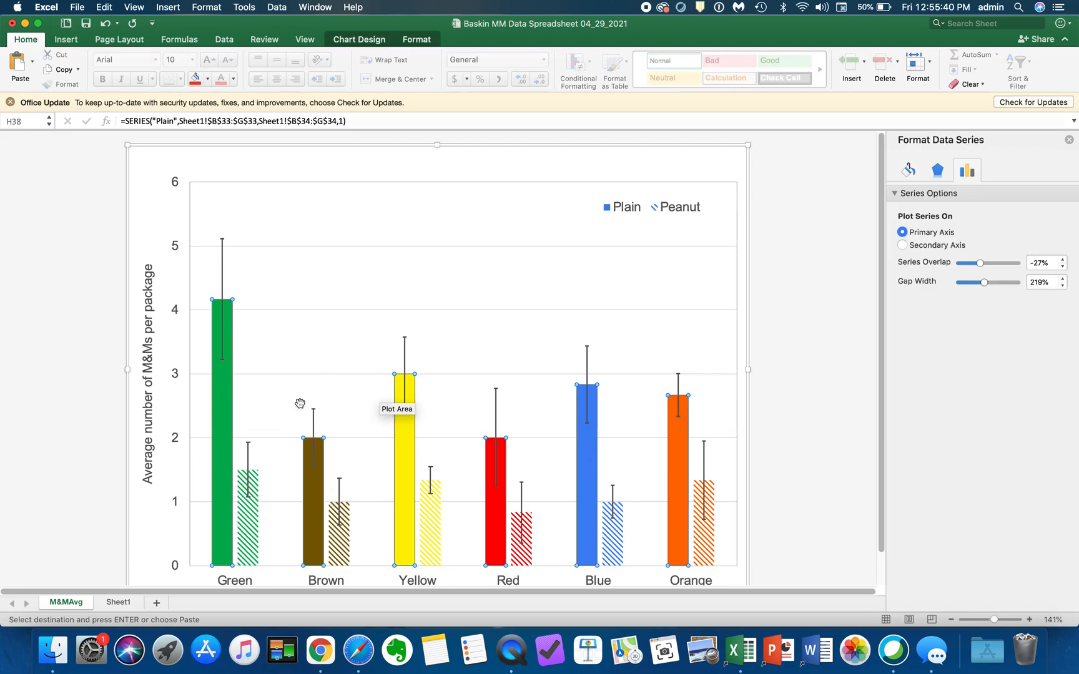
right_click(224, 390)
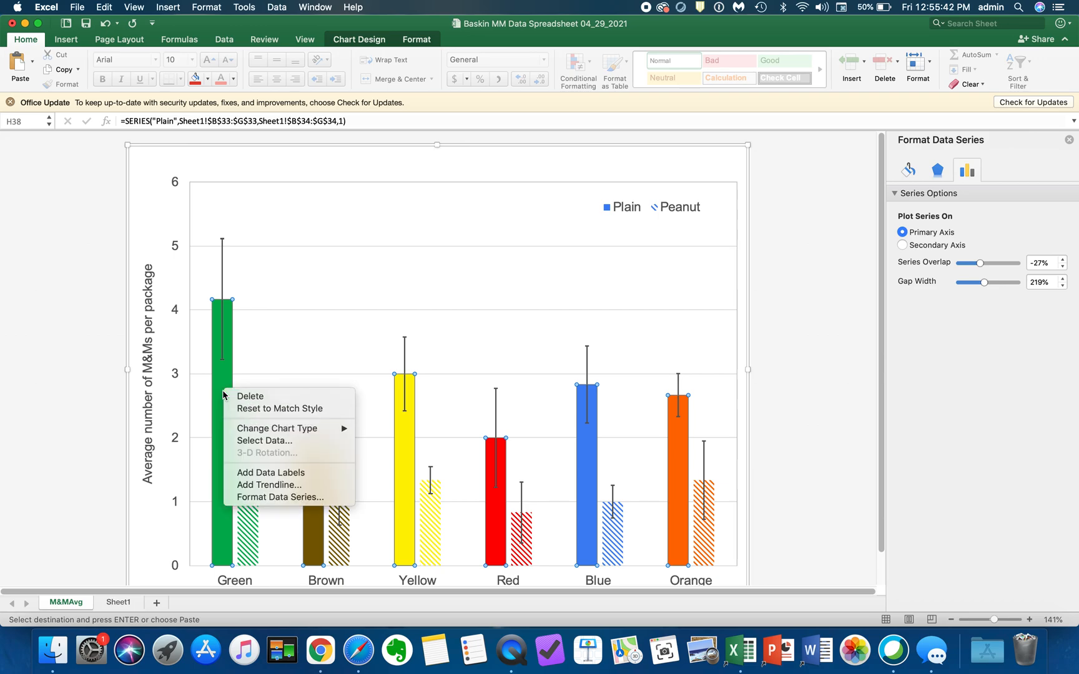
click(233, 441)
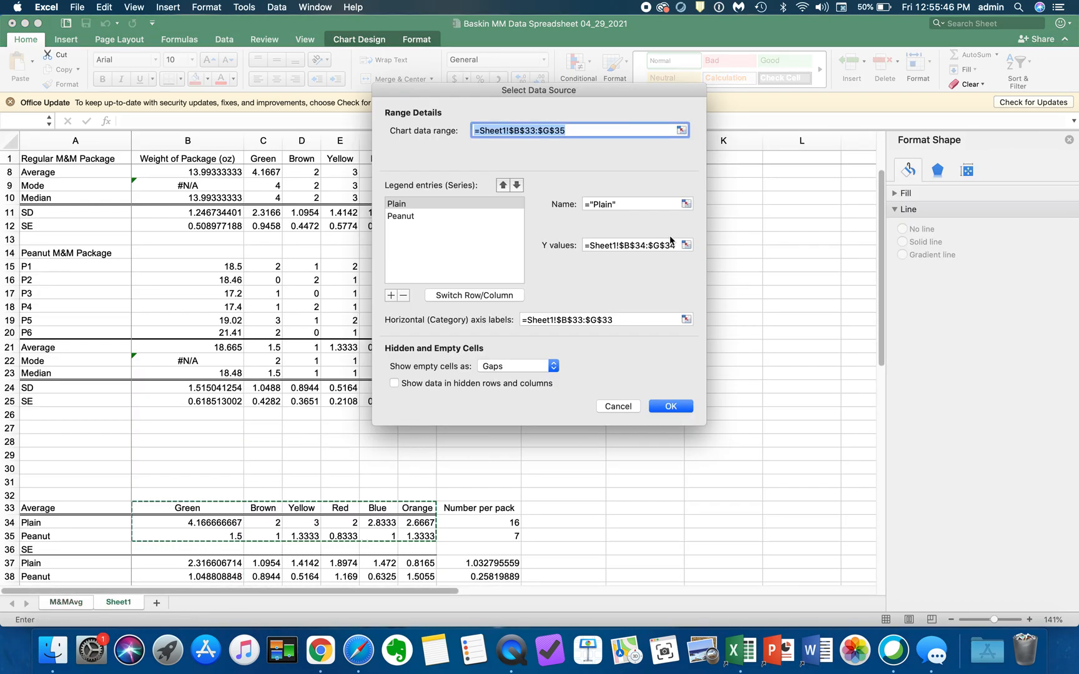
drag(611, 90, 908, 70)
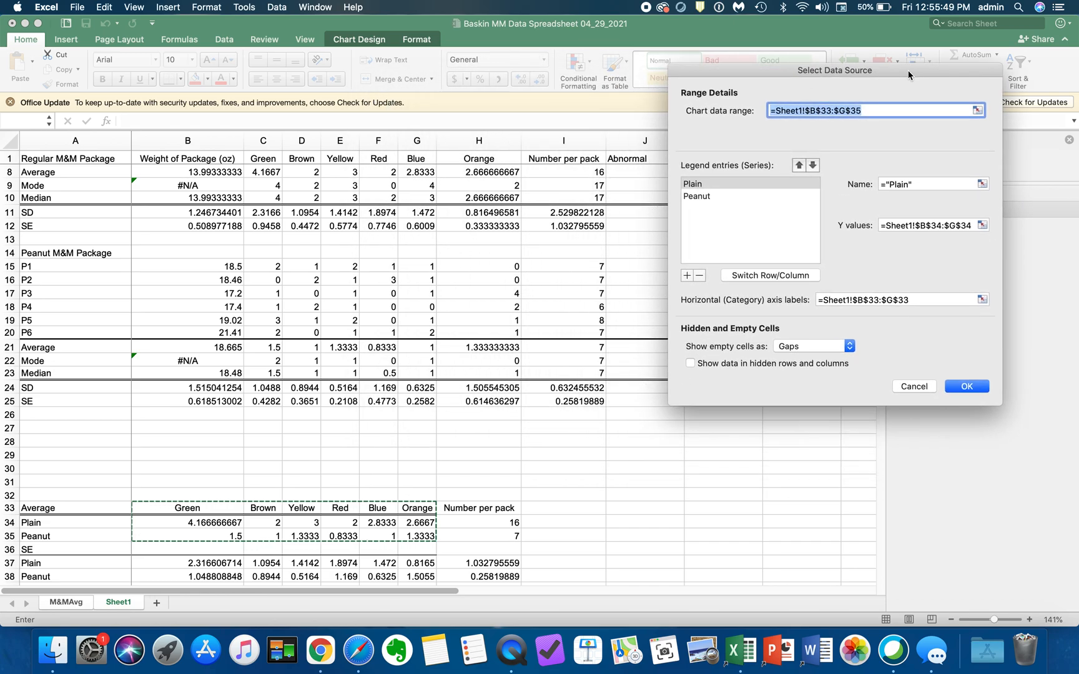
click(892, 226)
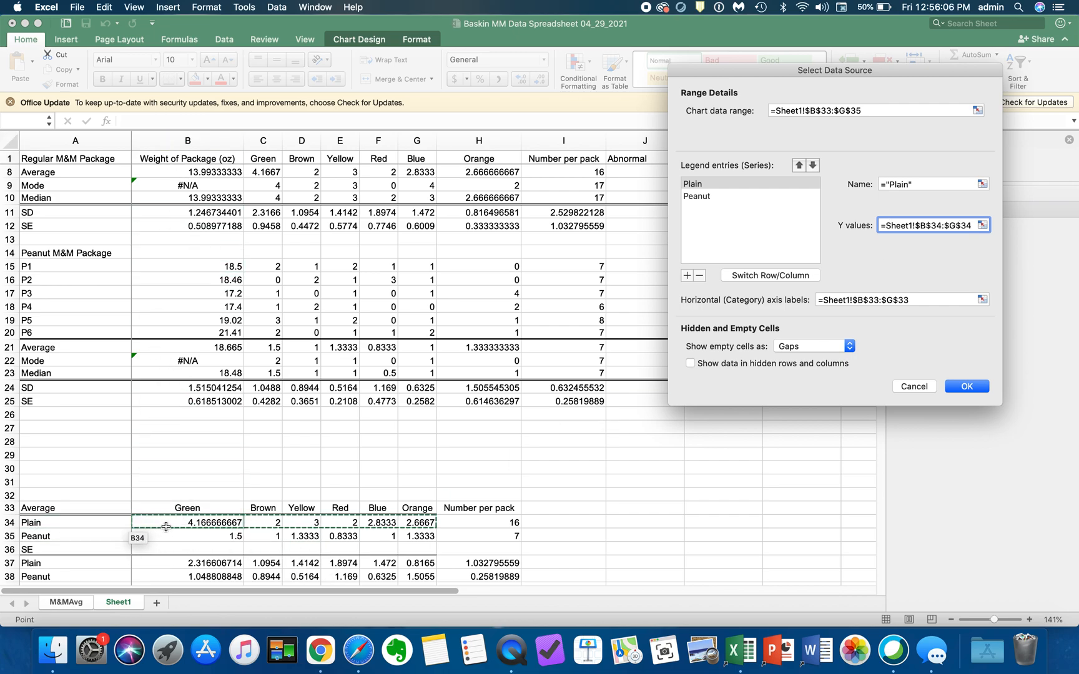
click(954, 226)
key(BackSpace)
text(H)
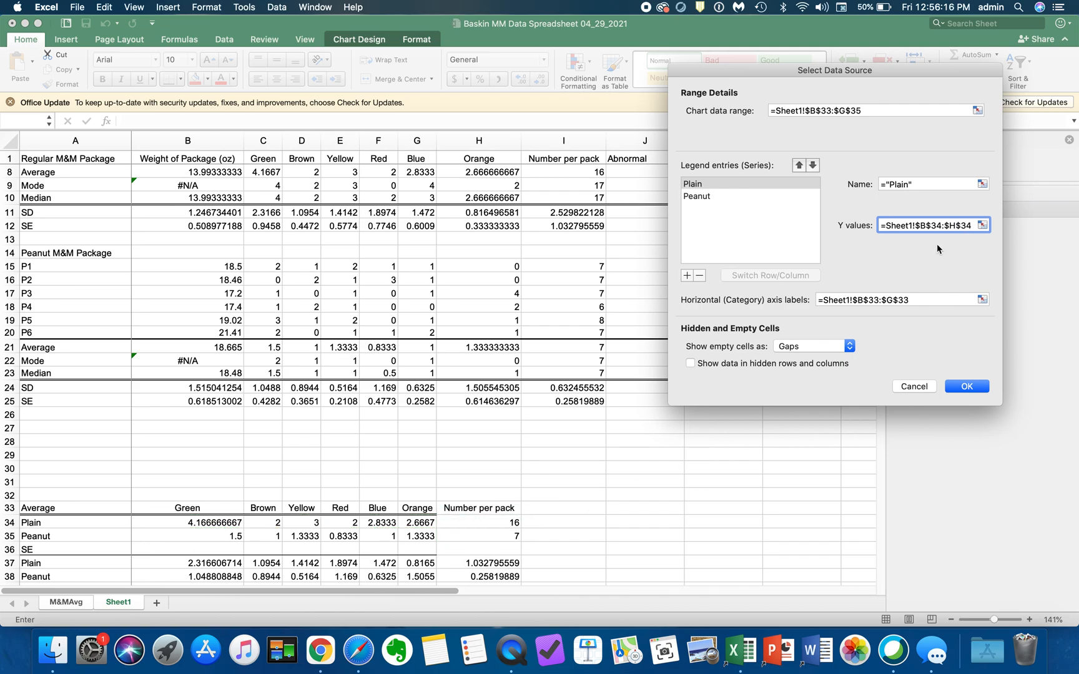
Extend the chart's horizontal category axis labels to =Sheet1!$B$33:$H$33
click(894, 300)
key(BackSpace)
text(H)
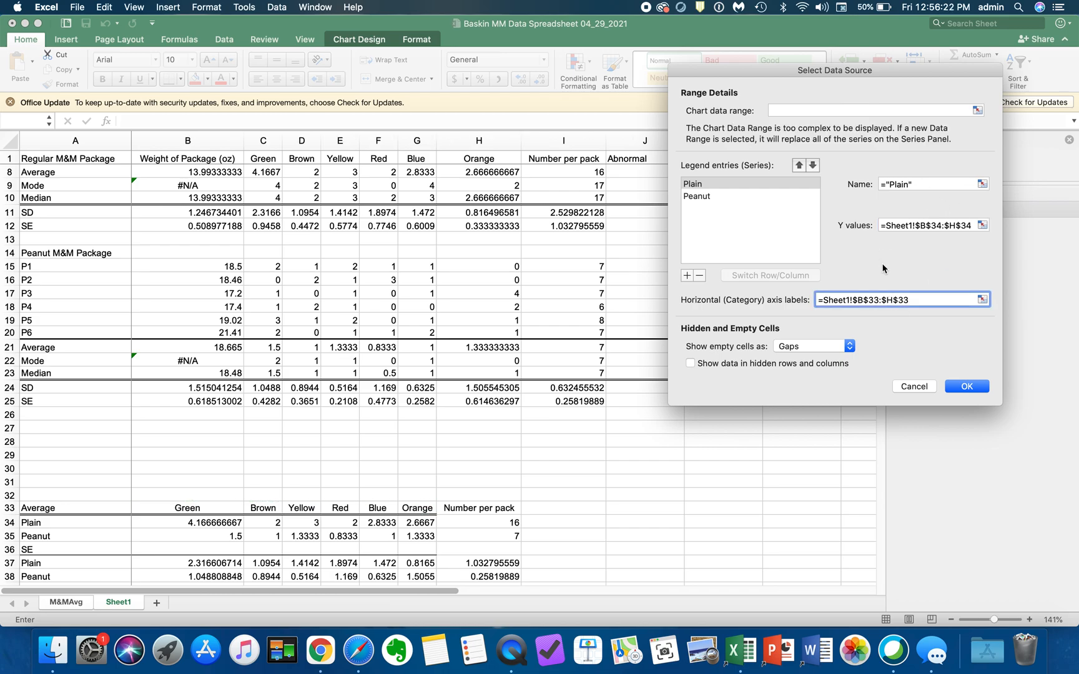
Extend the Peanut series' Y values to =Sheet1!$B$35:$H$35 and apply the data source changes
click(697, 196)
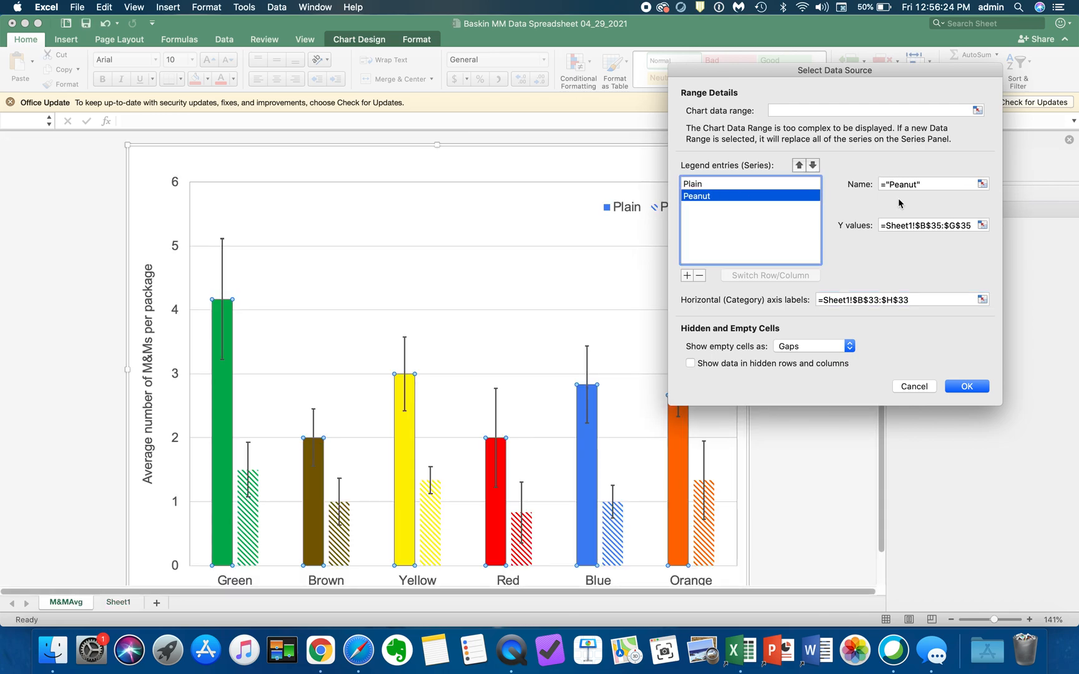
click(953, 224)
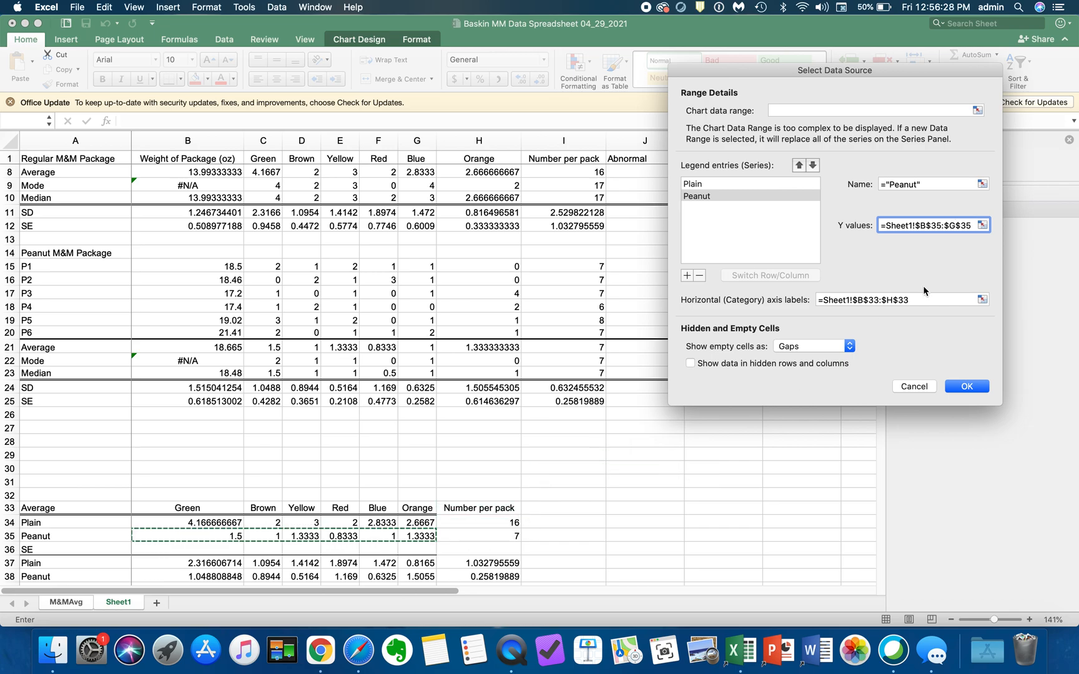
click(955, 225)
key(BackSpace)
text(H)
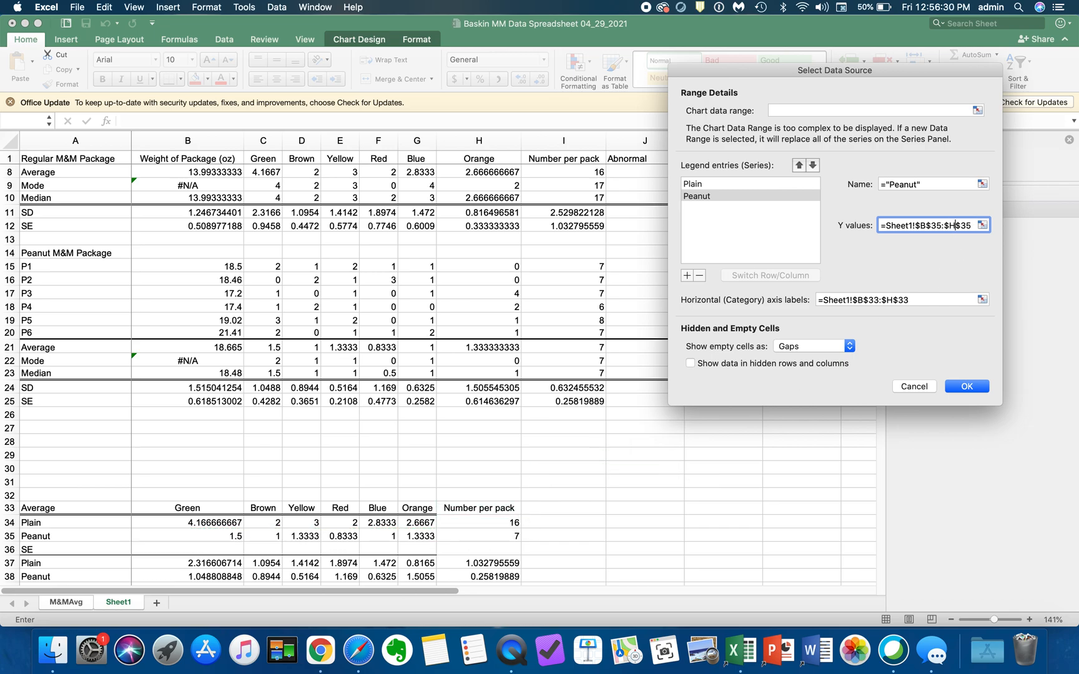
click(966, 387)
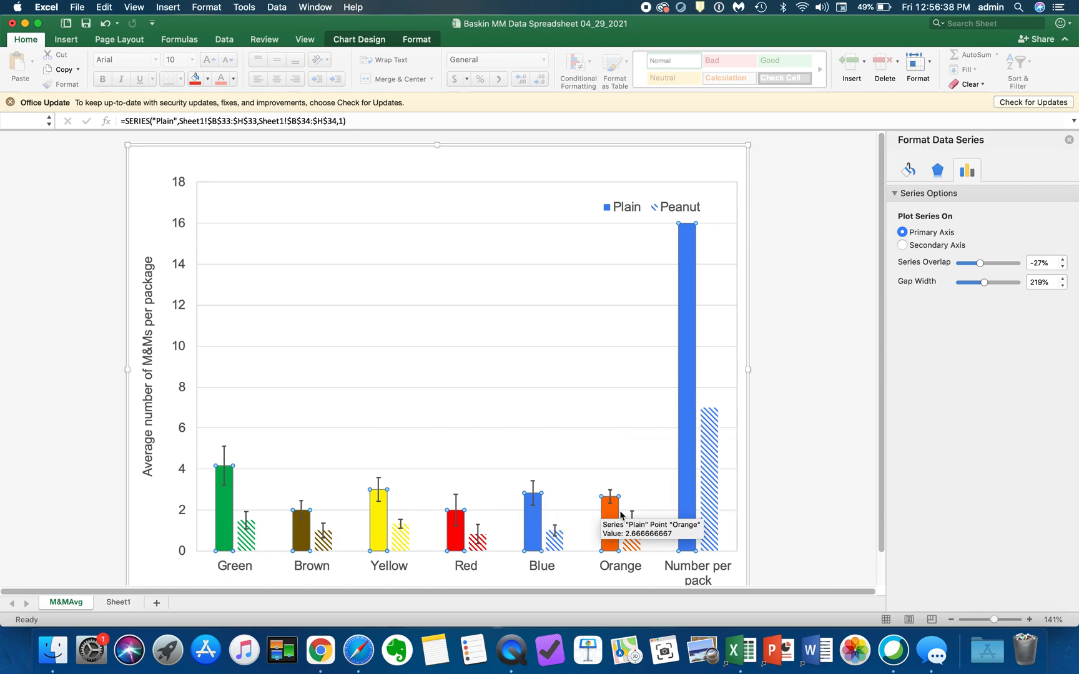
Give the Plain bar in the Number per pack category a solid black fill
click(684, 491)
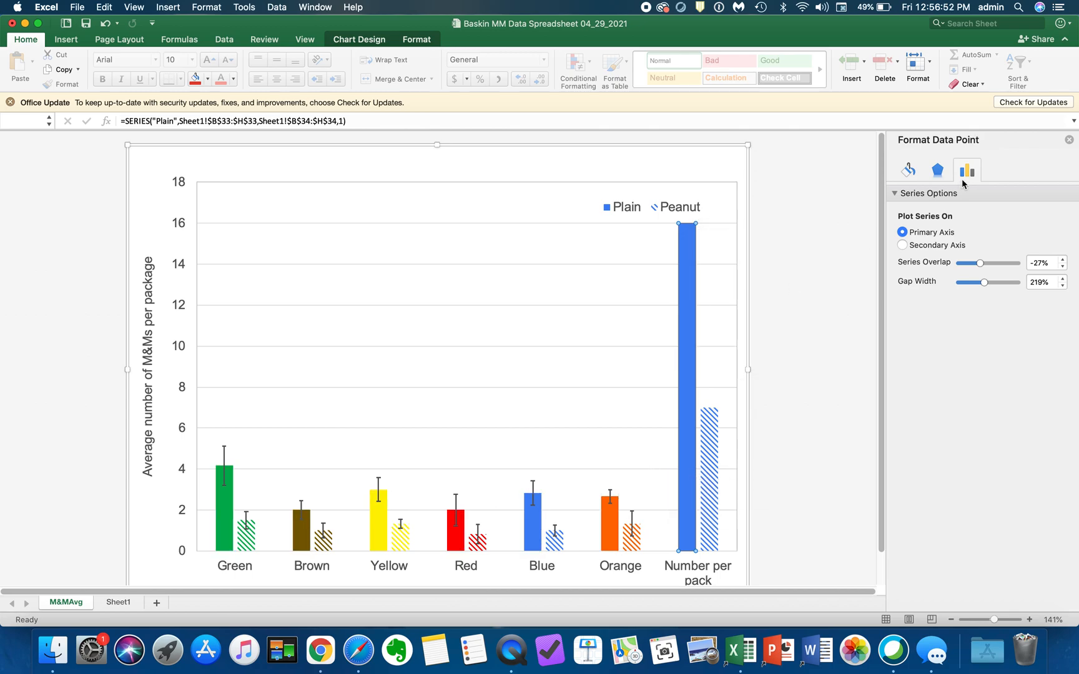
click(908, 170)
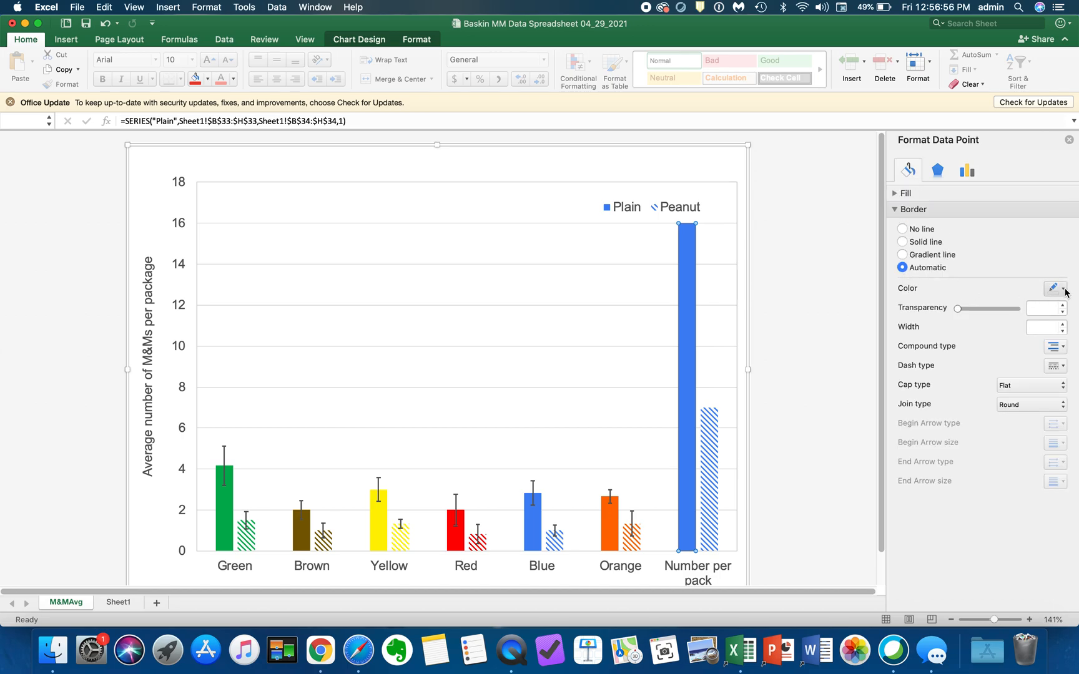
click(905, 194)
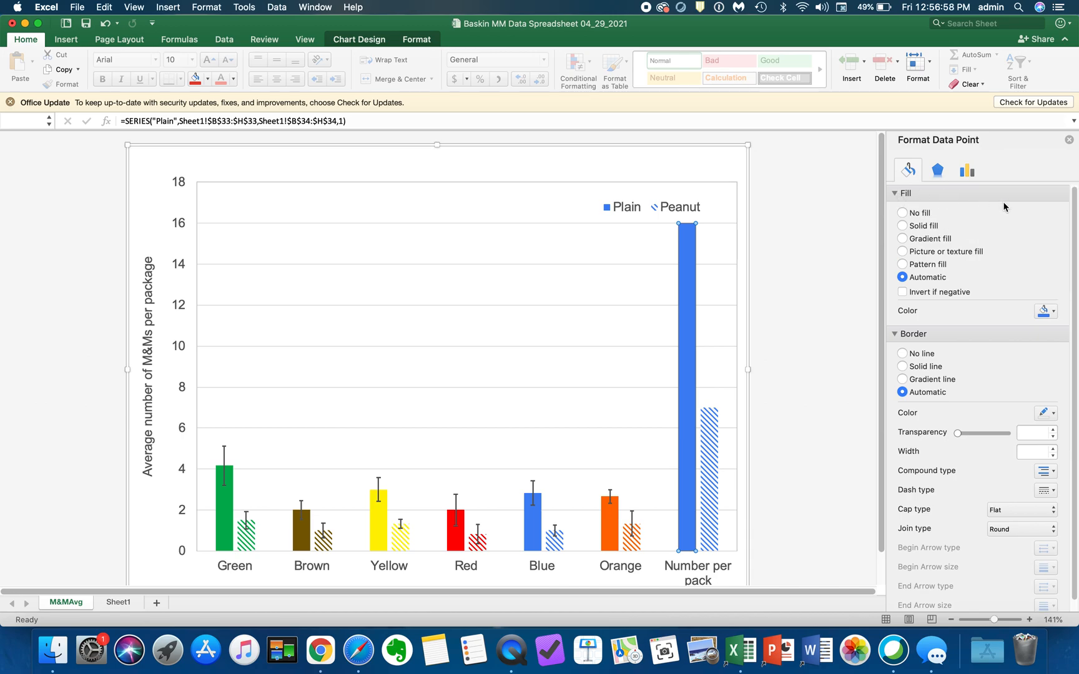
click(1054, 312)
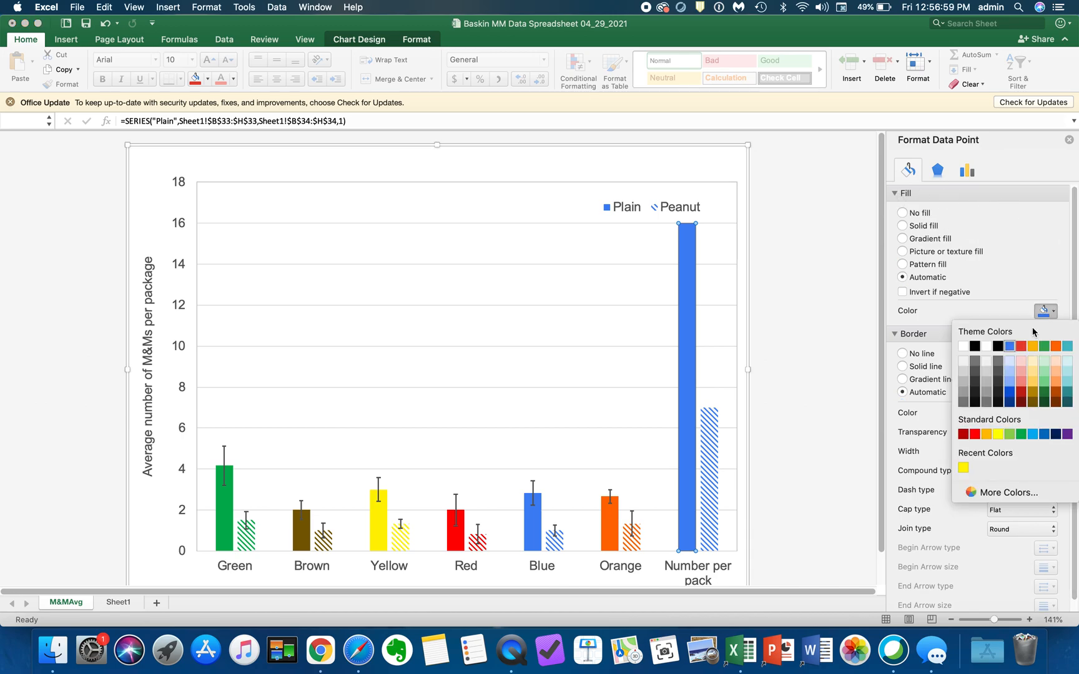
click(975, 346)
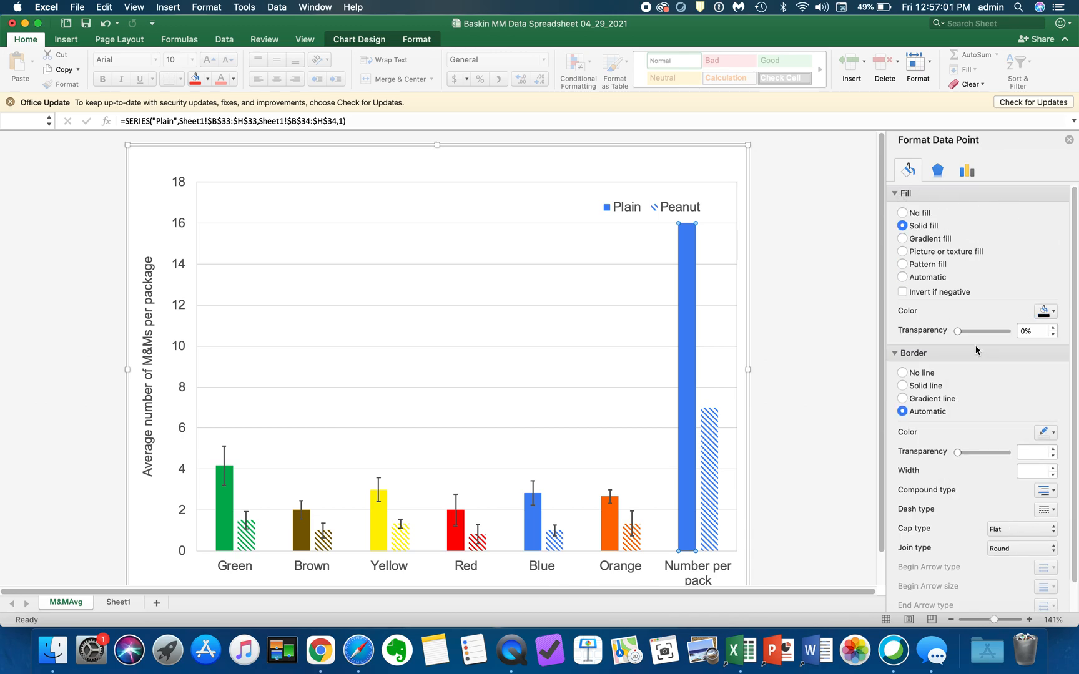
Set the pattern fill foreground of the Peanut bar in the Number per pack category to black
click(713, 461)
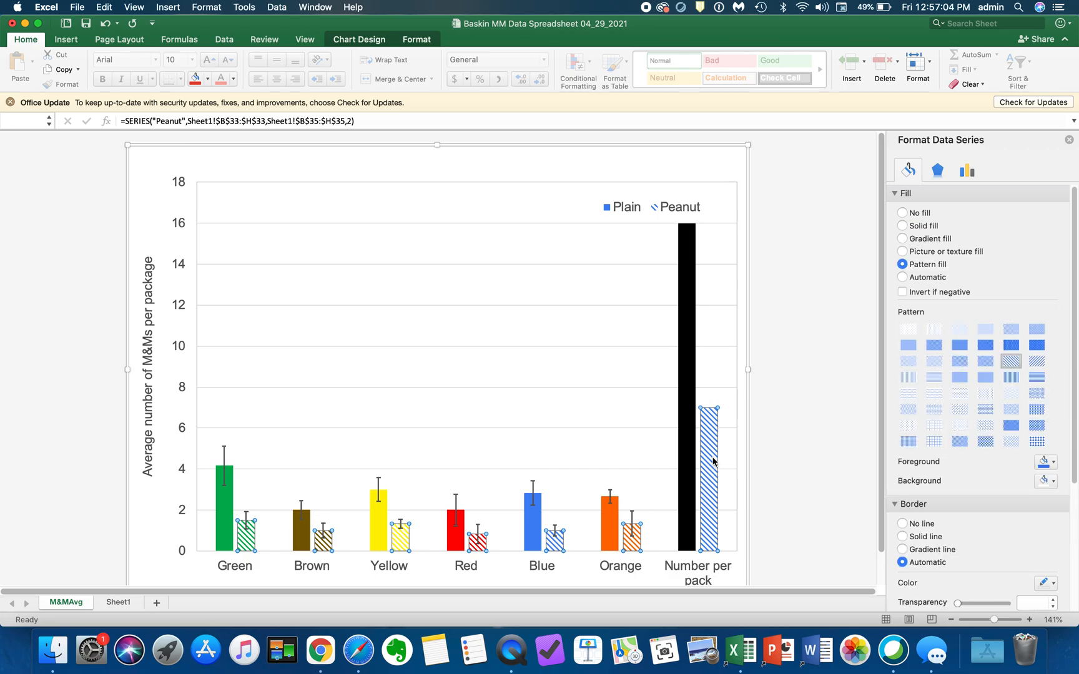
click(714, 460)
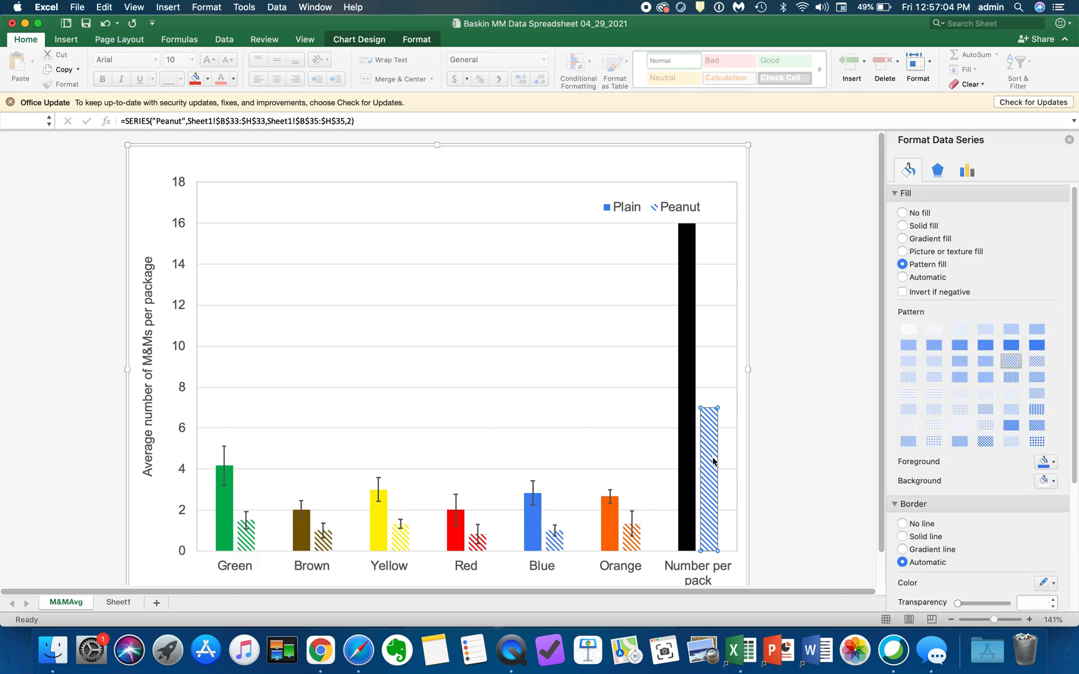
click(1054, 462)
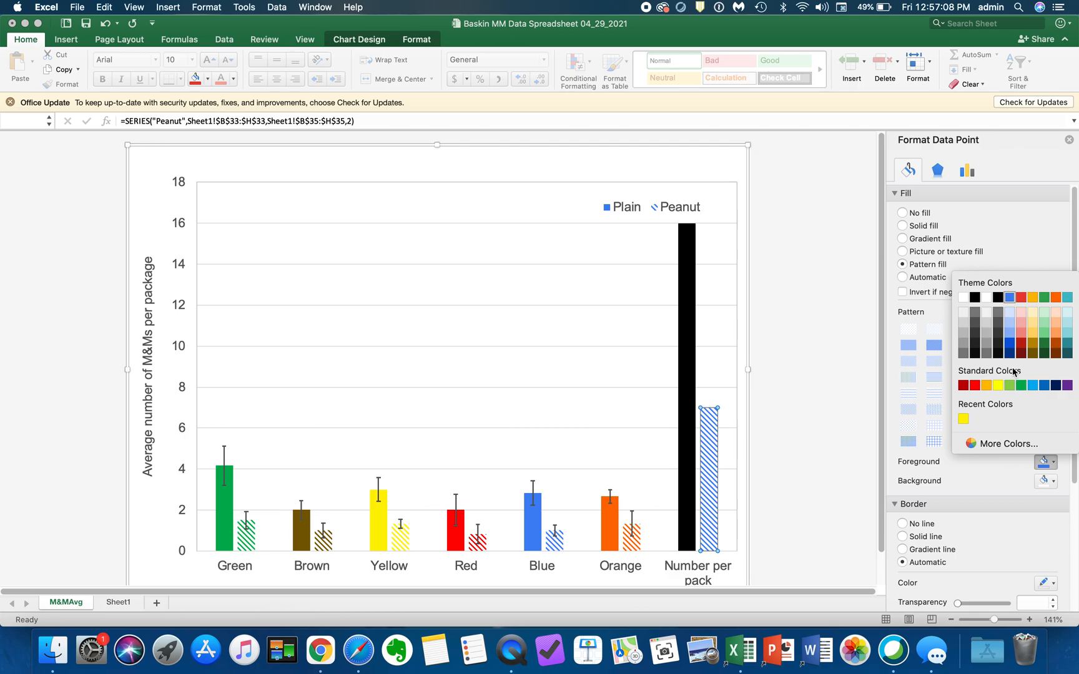
click(974, 298)
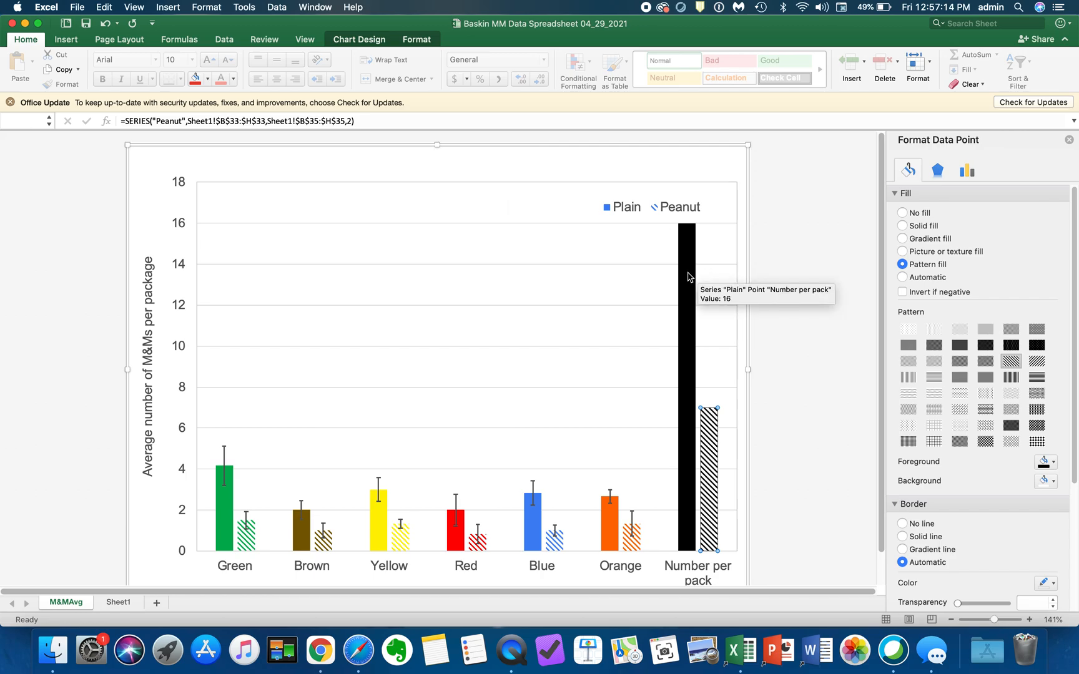
Specify custom error values for the Plain series' error bars, with the positive error value set to =Sheet1!$B$37:$H$37
click(223, 461)
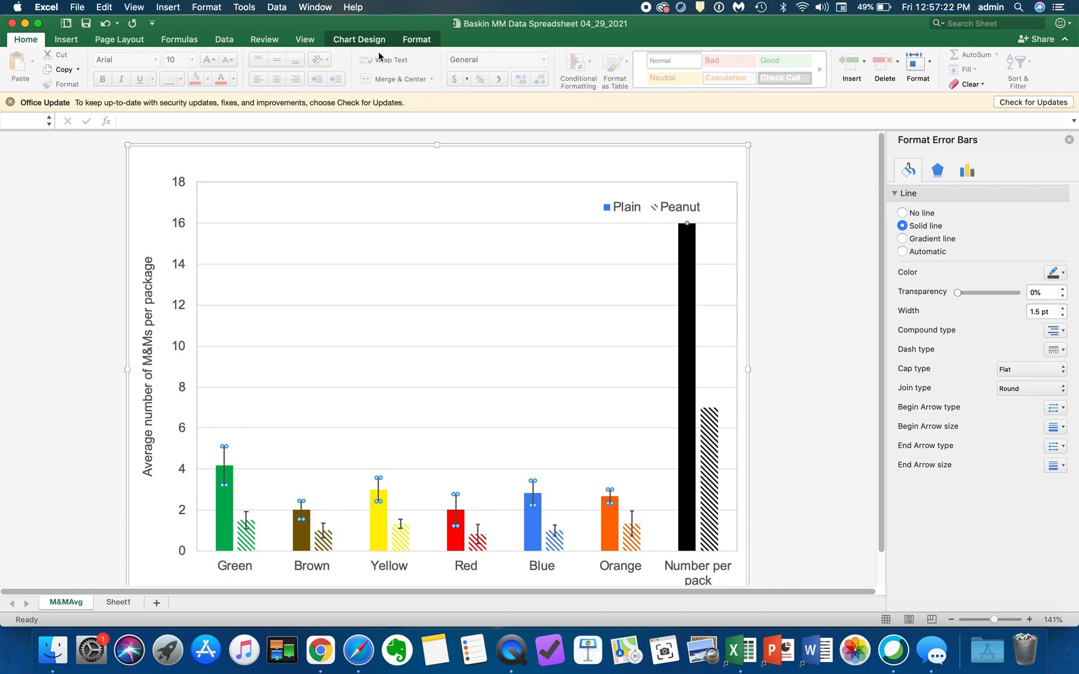
click(362, 40)
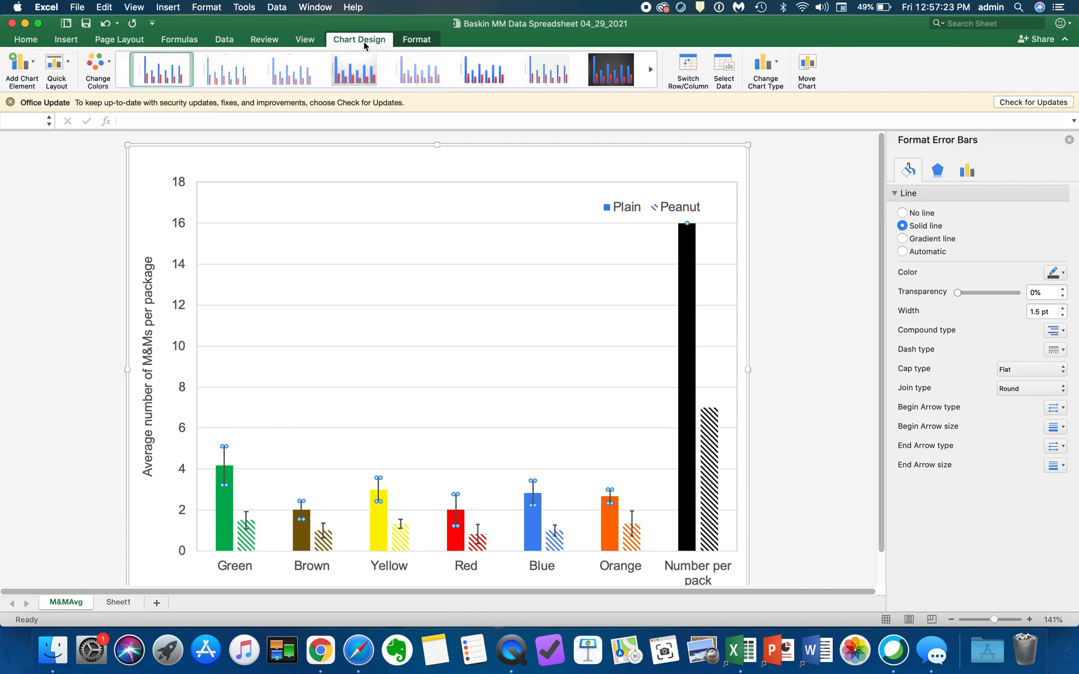
click(33, 64)
mouse_move(36, 163)
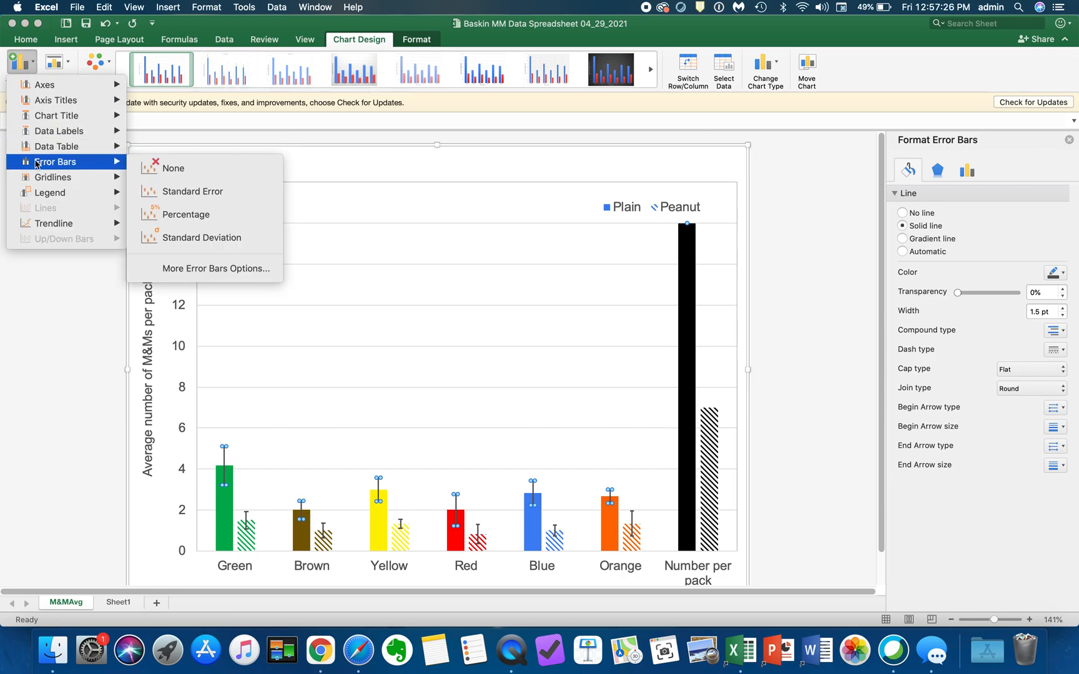
click(175, 269)
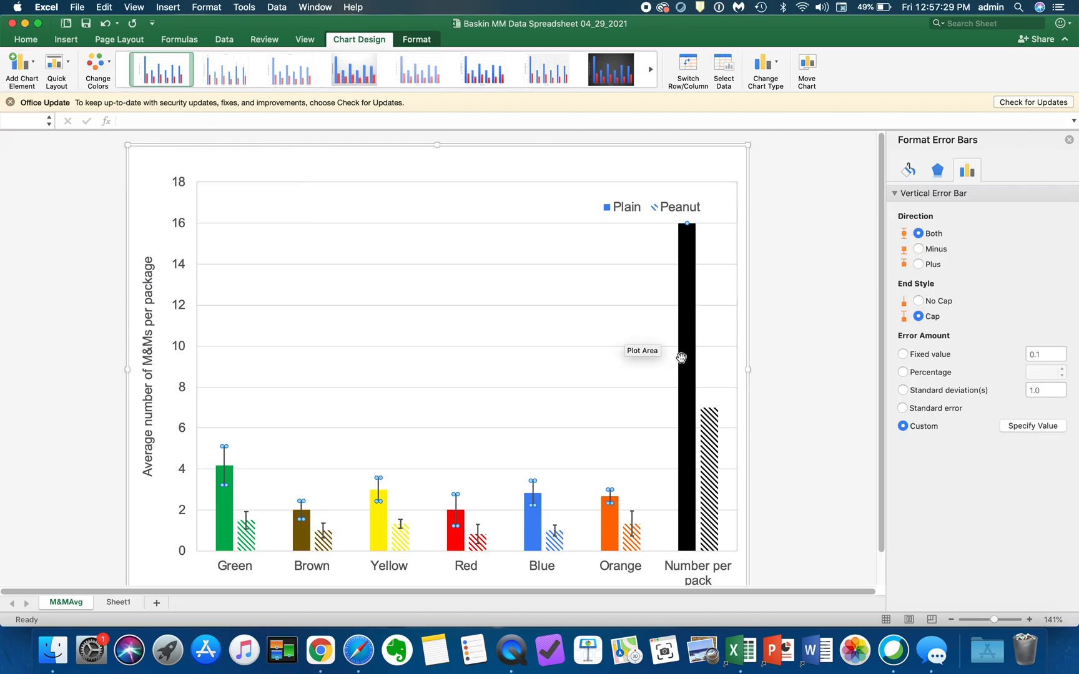
click(1034, 427)
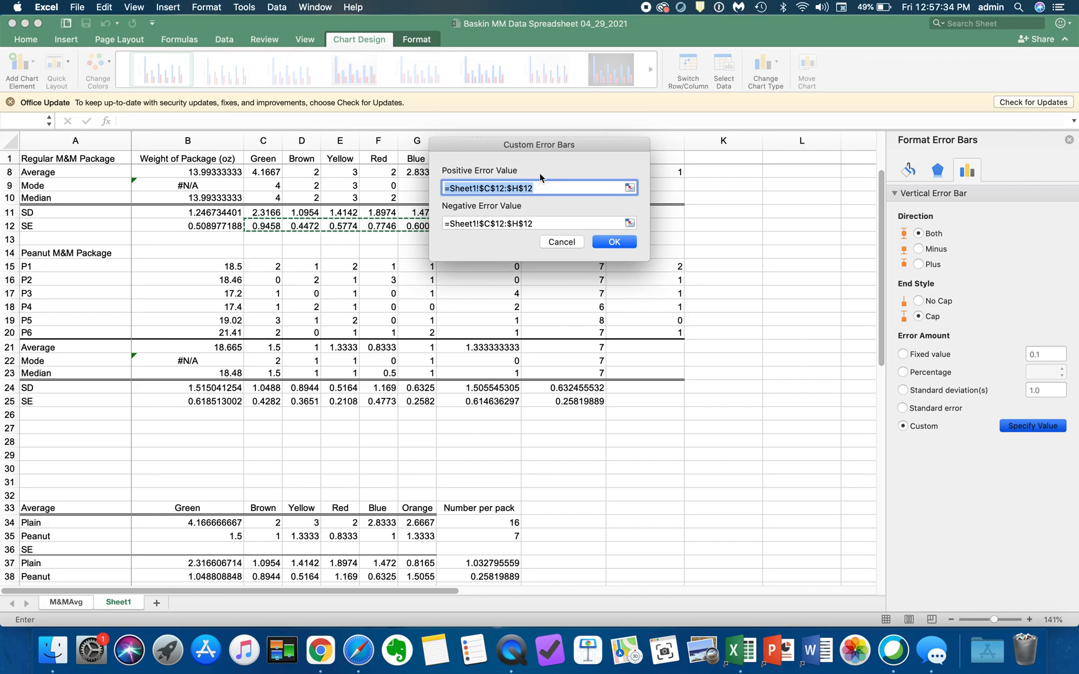
drag(532, 143, 691, 296)
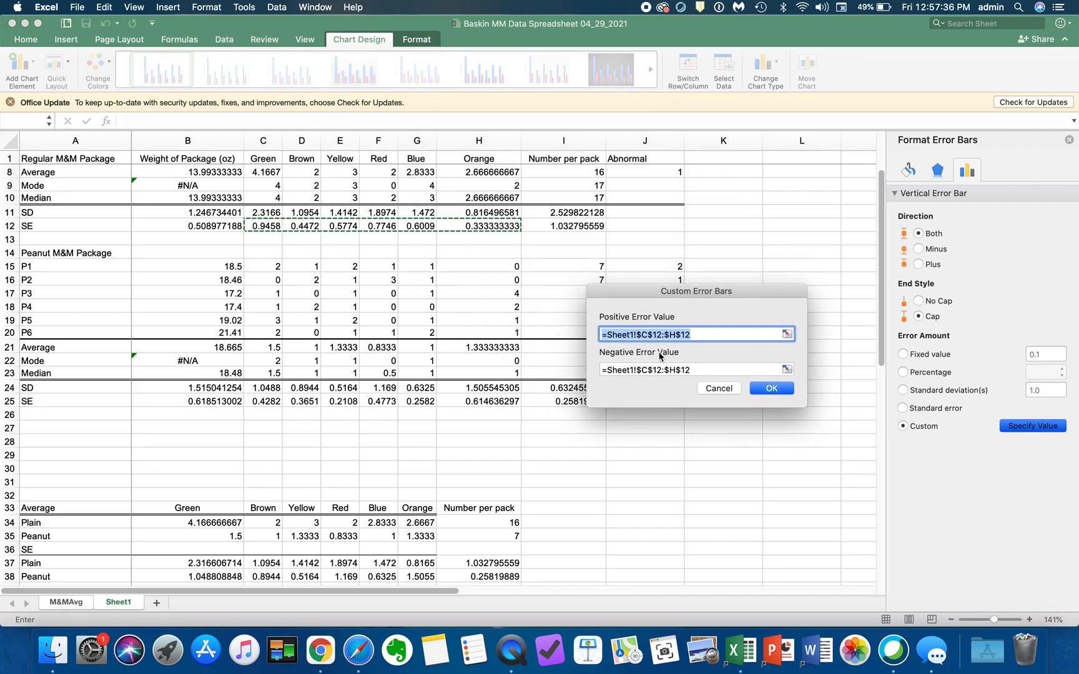
click(657, 334)
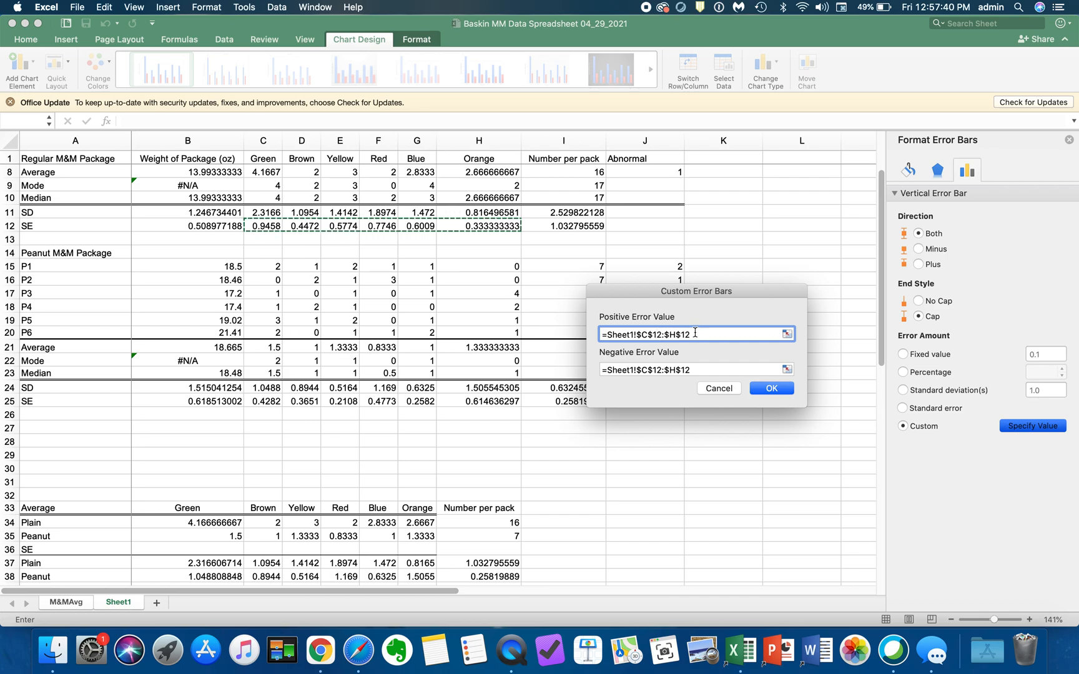
drag(706, 332, 594, 335)
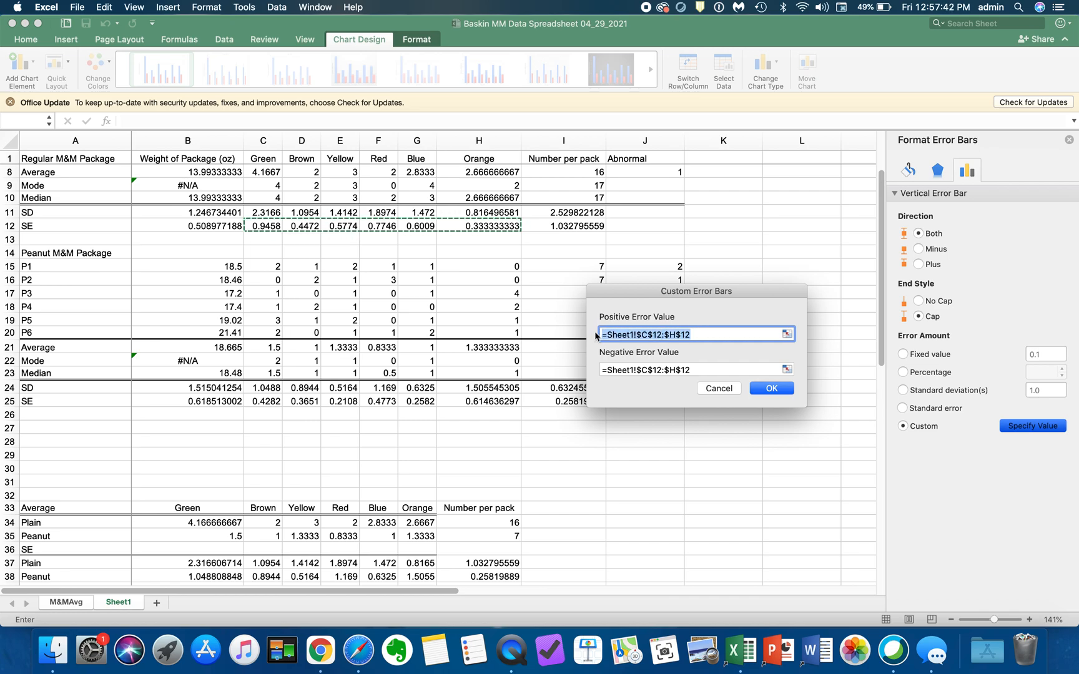
key(BackSpace)
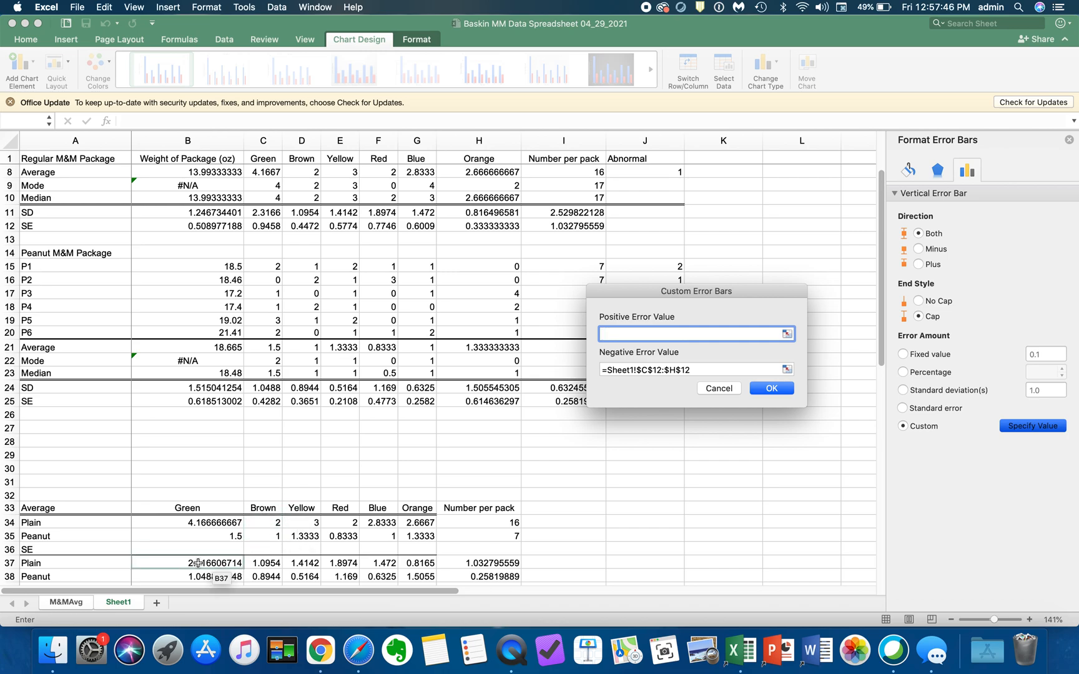
drag(197, 562, 470, 563)
Set the Plain error bars' negative error value to cells B38:H38 on Sheet1 and apply the custom values
click(600, 368)
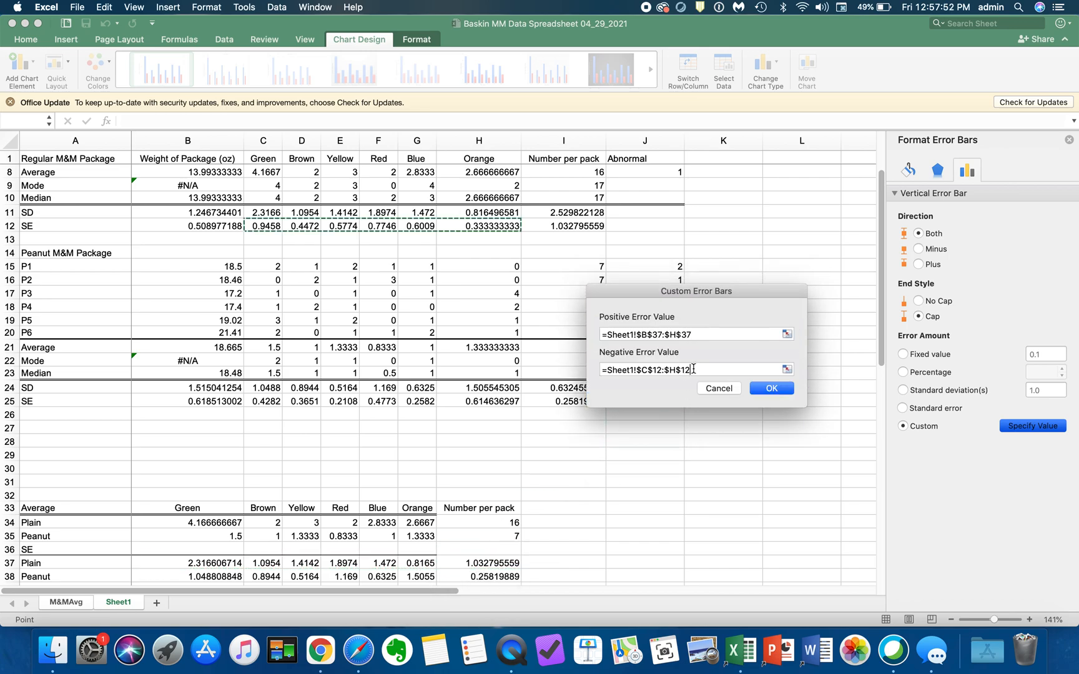
key(BackSpace)
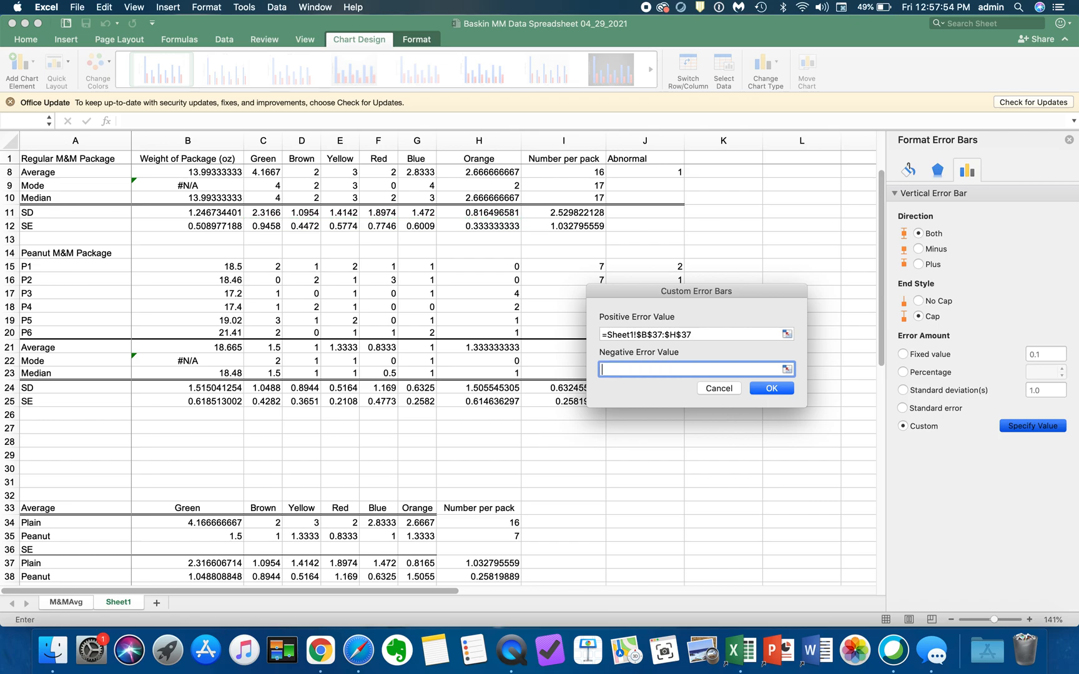
drag(200, 576, 470, 497)
click(772, 388)
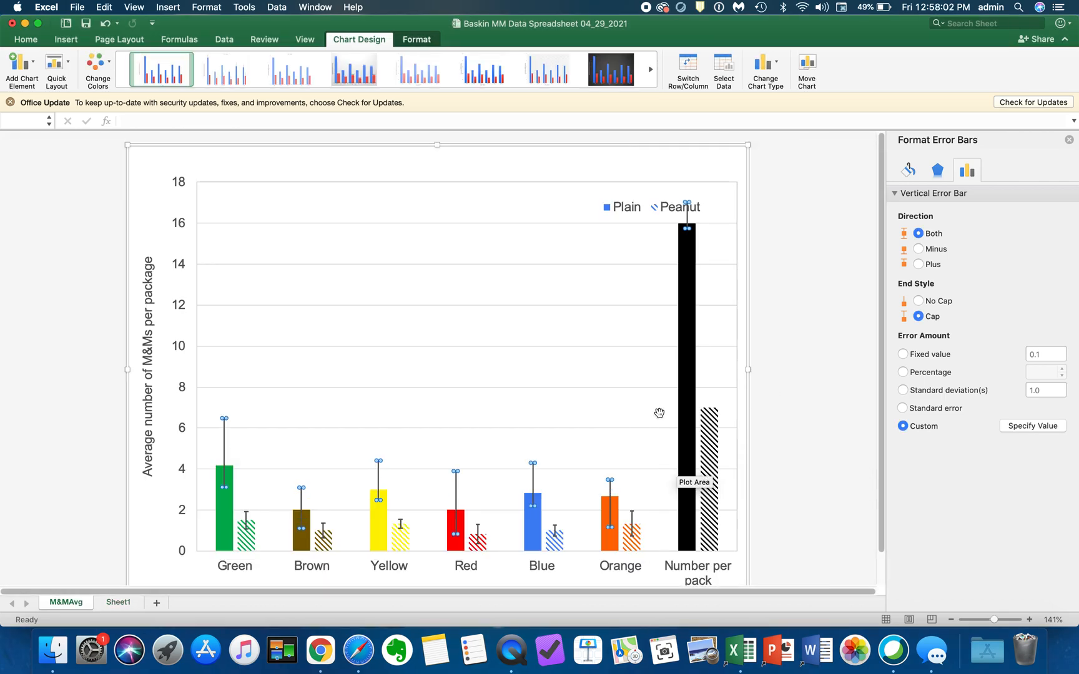
Specify custom error values for the Peanut series' error bars, with the positive error value set to =Sheet1!$B$38:$H$38
click(713, 427)
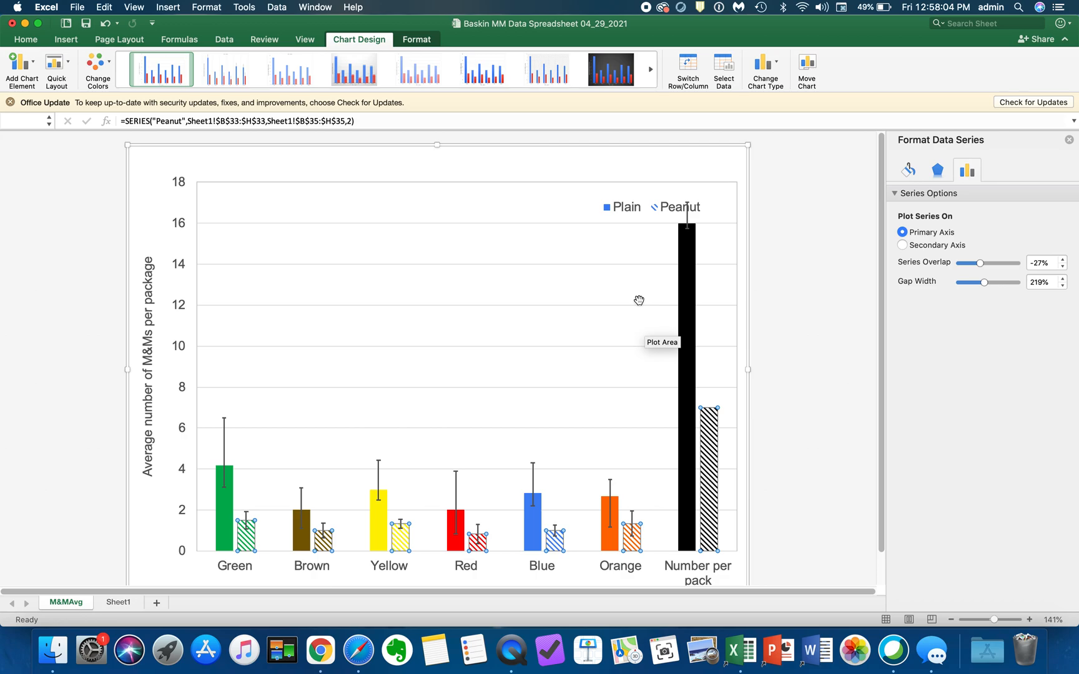
click(21, 63)
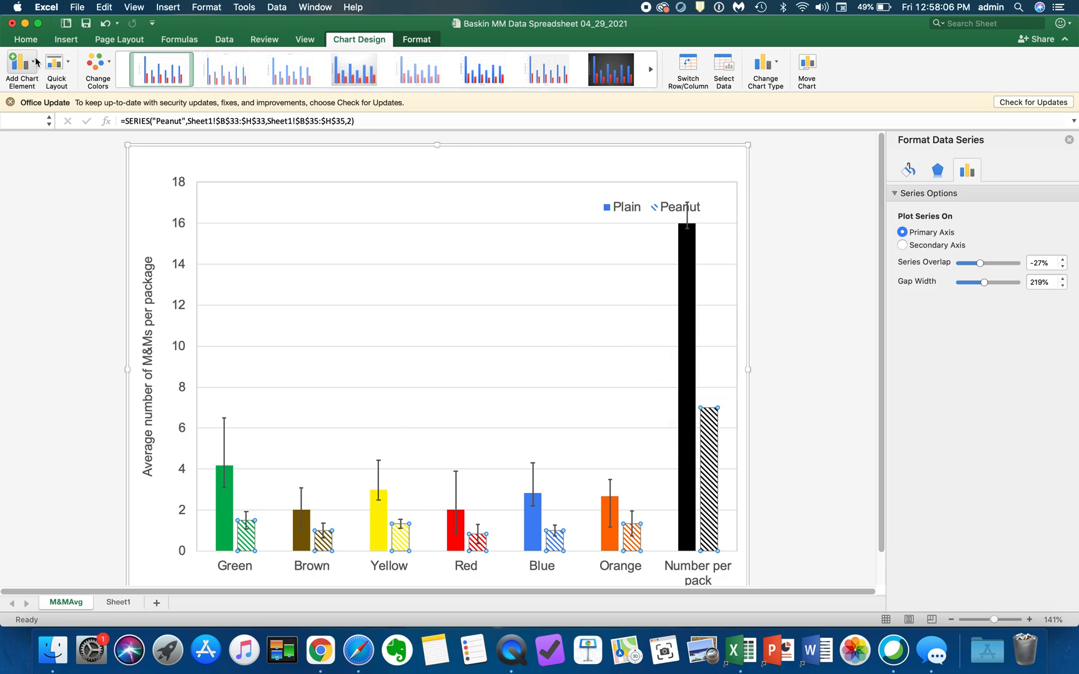
mouse_move(46, 164)
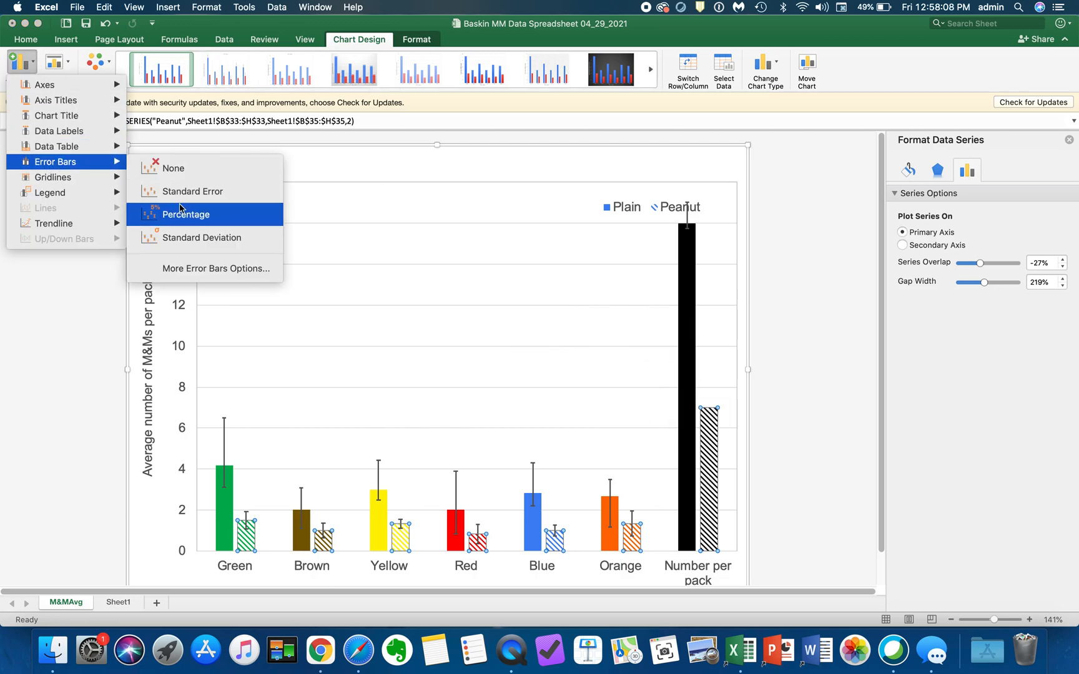
click(174, 267)
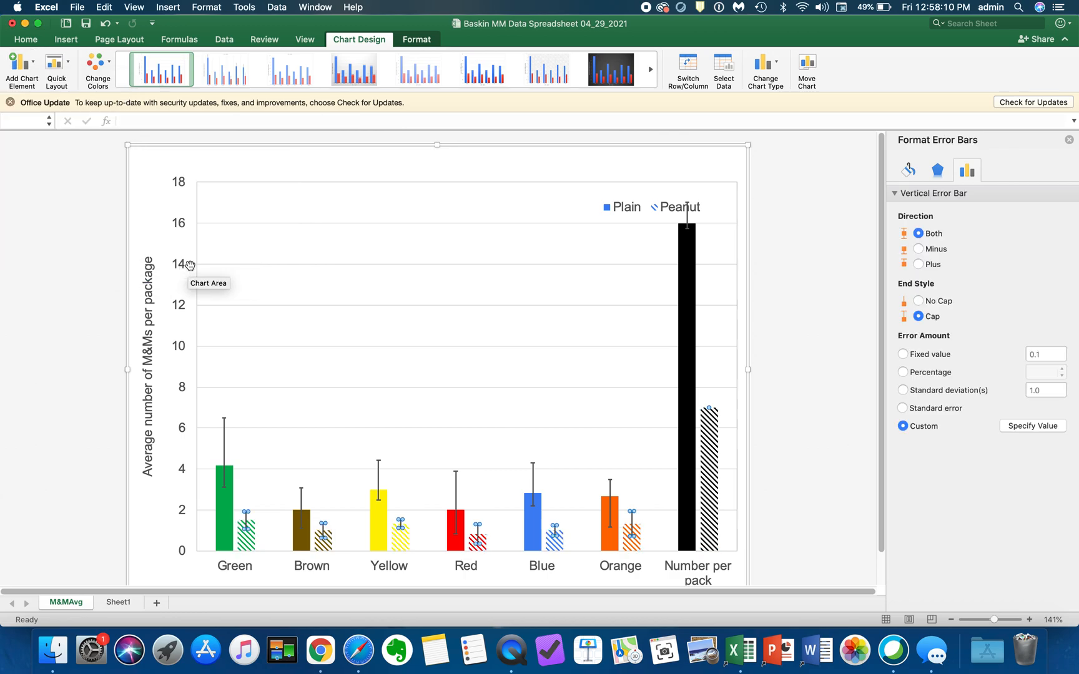
click(1056, 427)
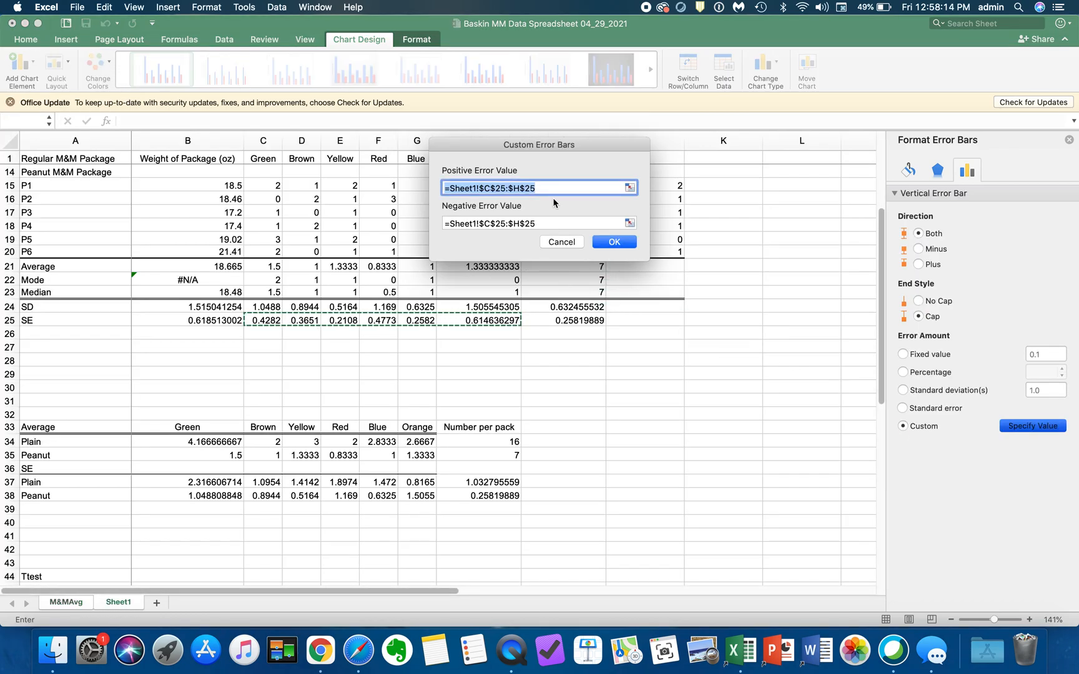
key(BackSpace)
drag(191, 498, 518, 495)
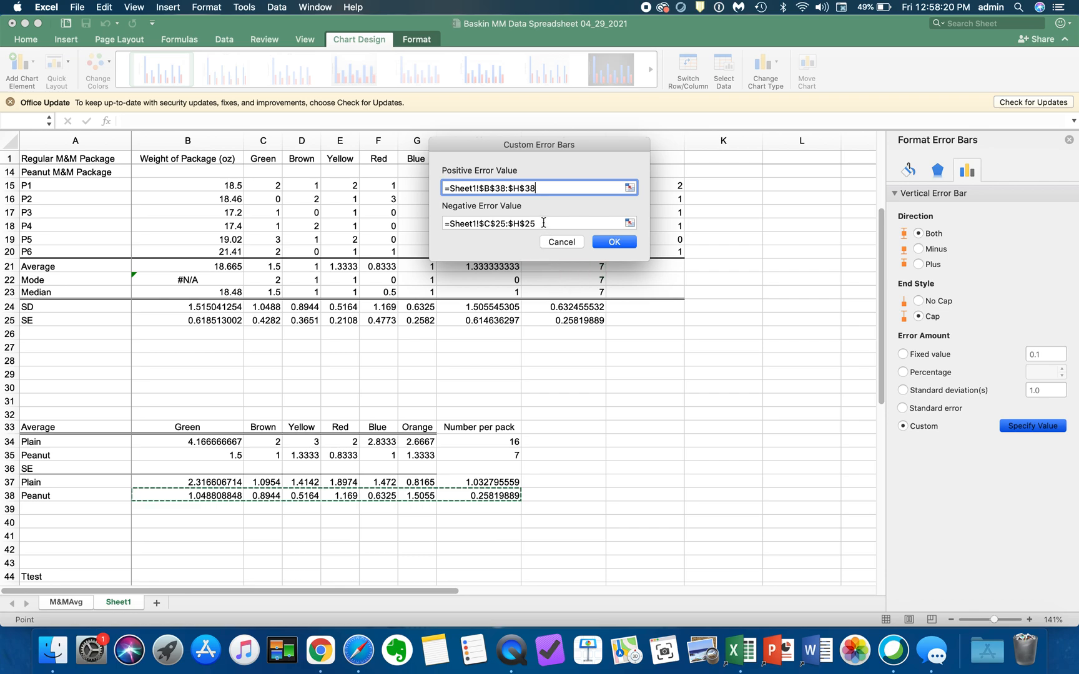
Set the Peanut error bars' negative error value to =Sheet1!$B$38:$H$38 and apply the custom values
drag(543, 223, 442, 216)
key(BackSpace)
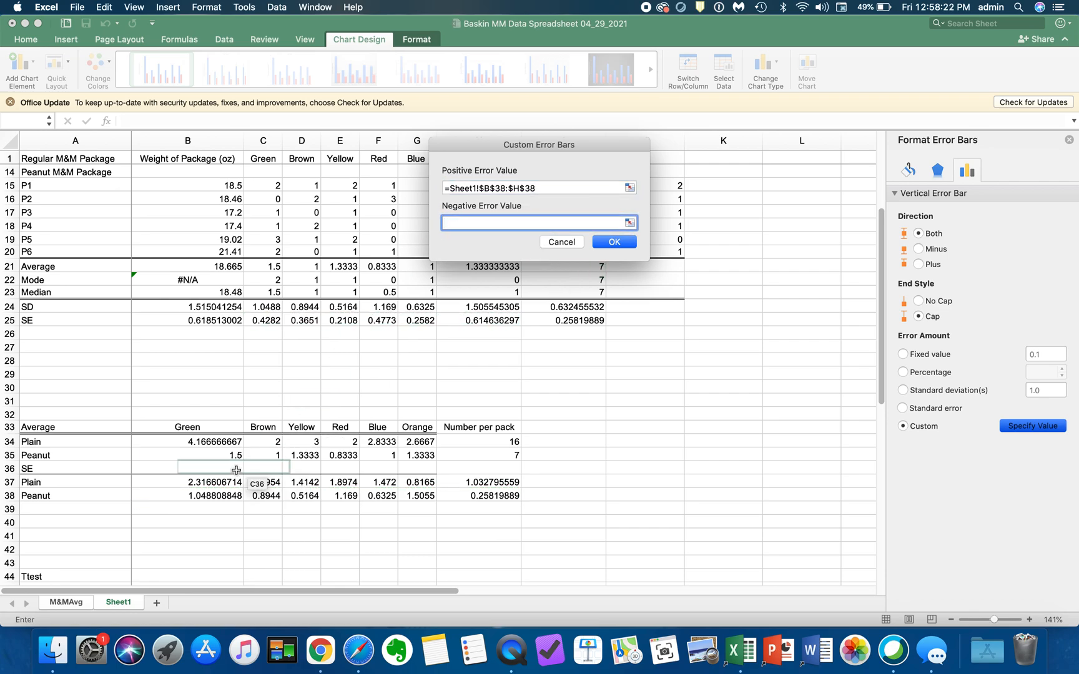
click(205, 497)
drag(206, 498, 472, 484)
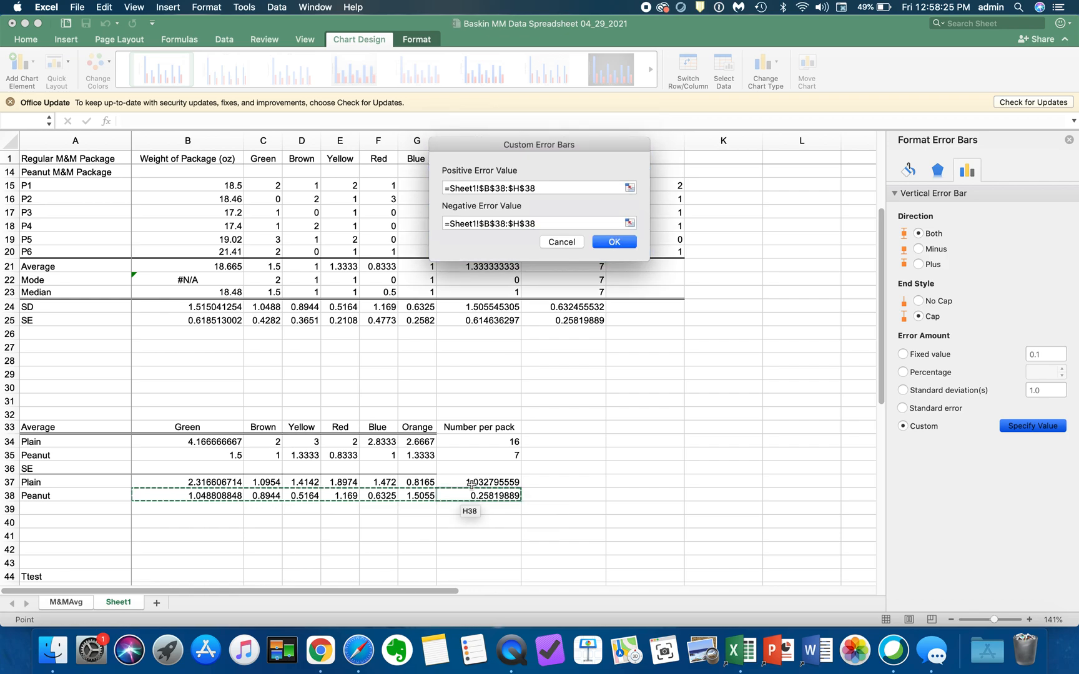
click(604, 243)
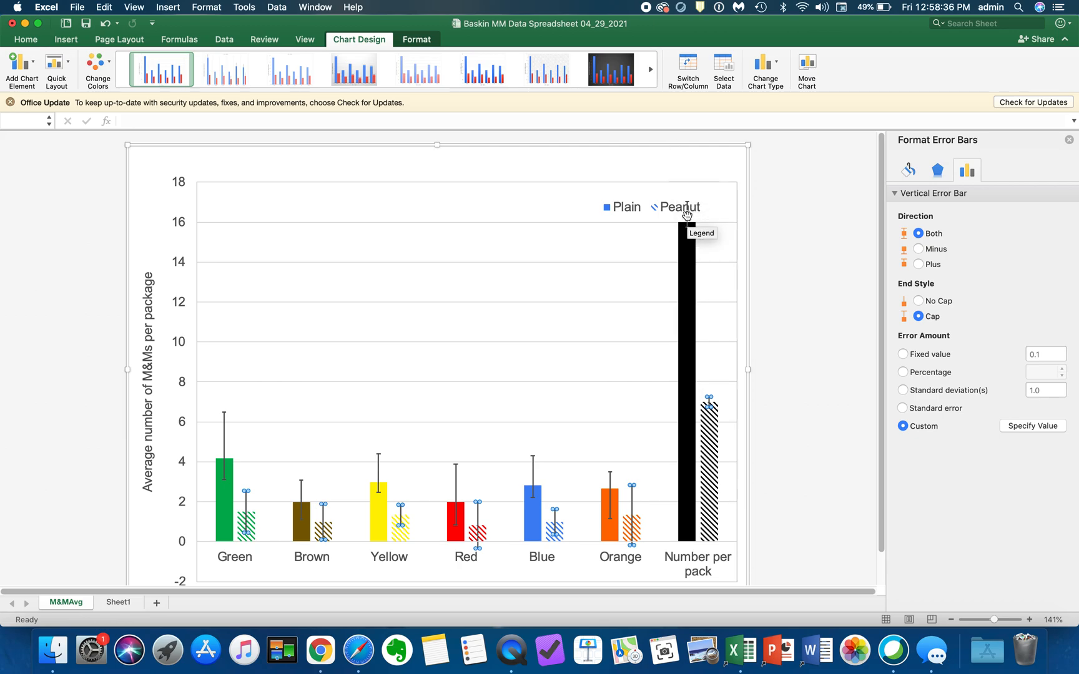
Open the line formatting options for the Peanut series' error bars
click(908, 170)
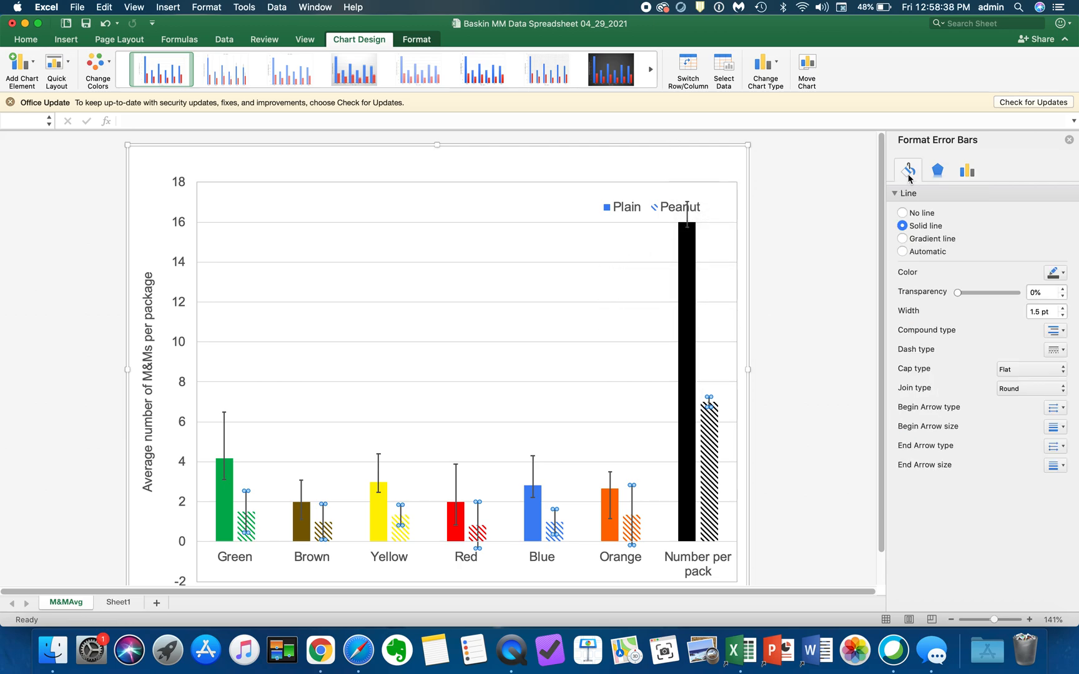